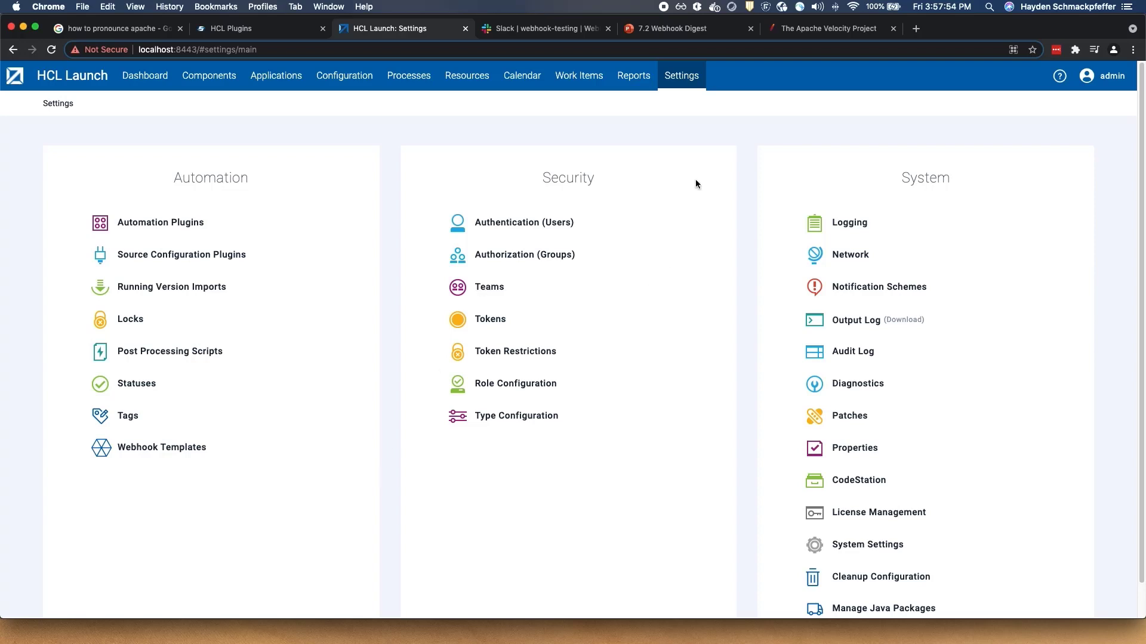
- Open the [Slack] App Process Success template, check its event type list, and expand its body editor
left_click(153, 456)
left_click(104, 313)
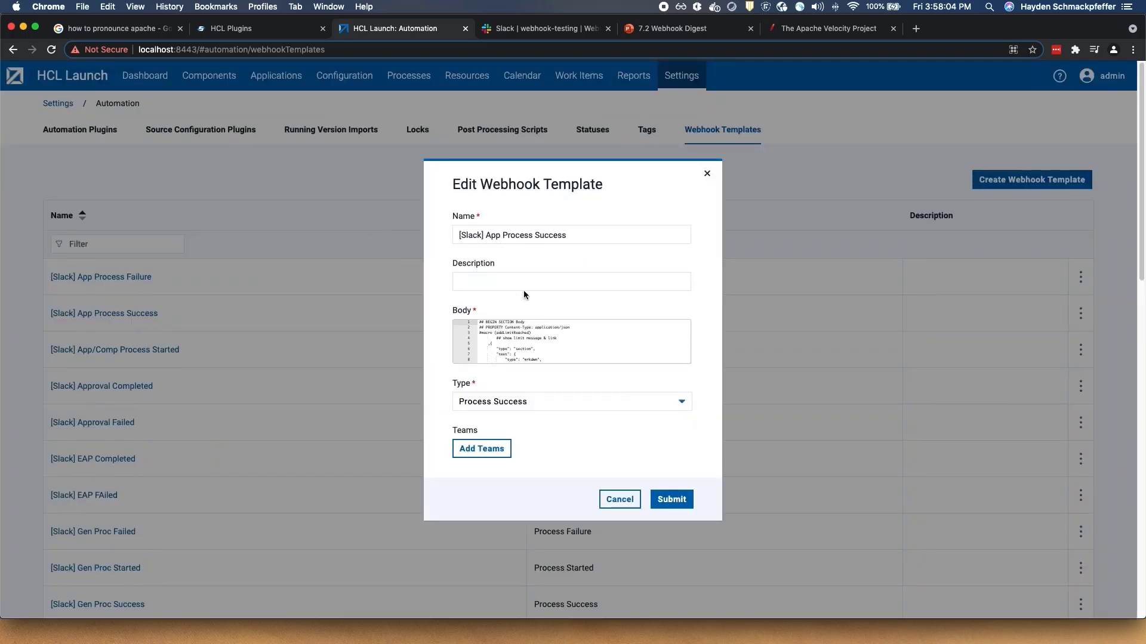
left_click(610, 402)
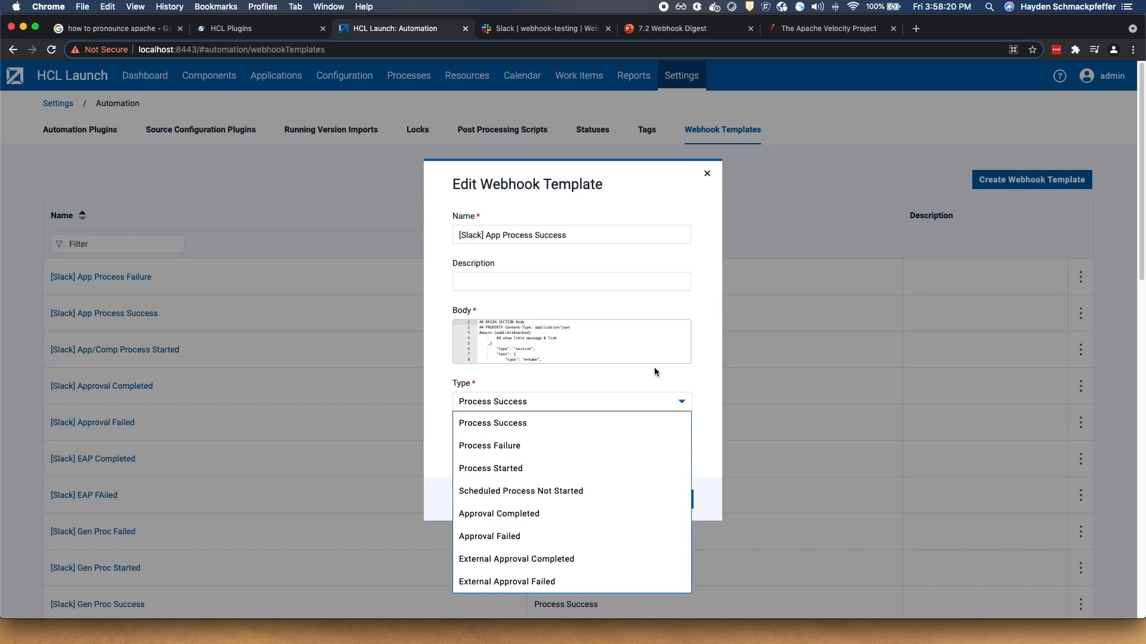
left_click(640, 376)
left_click(544, 340)
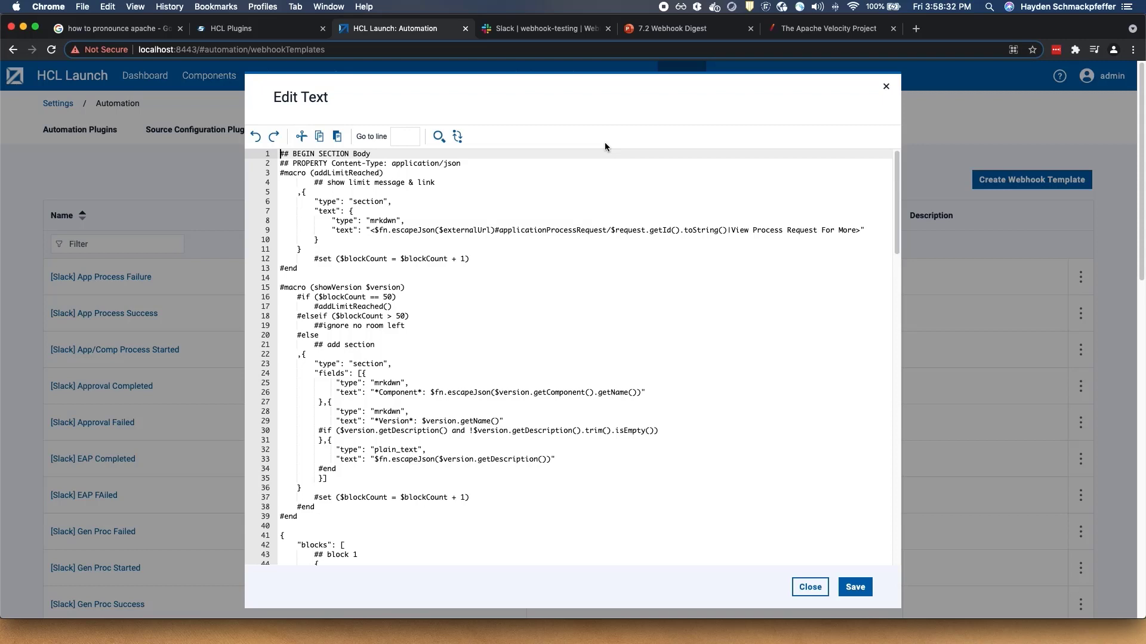
- Review the line-26 component expression in the body, then close the editor and cancel the template dialog
left_click_drag(495, 393, 629, 395)
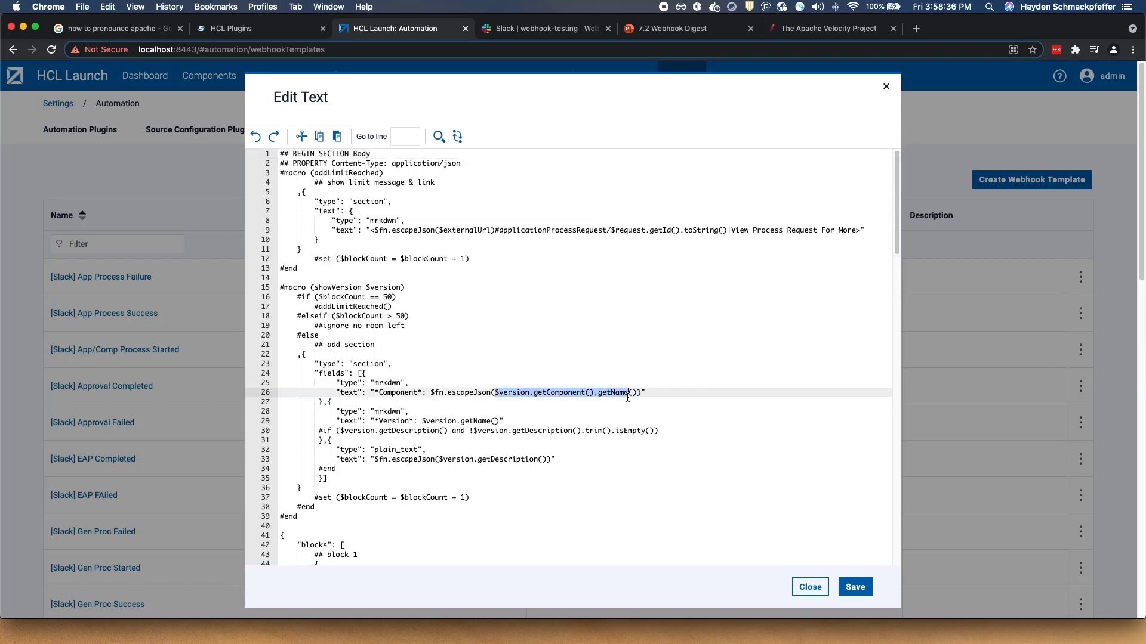
scroll(535, 468, "down", 4)
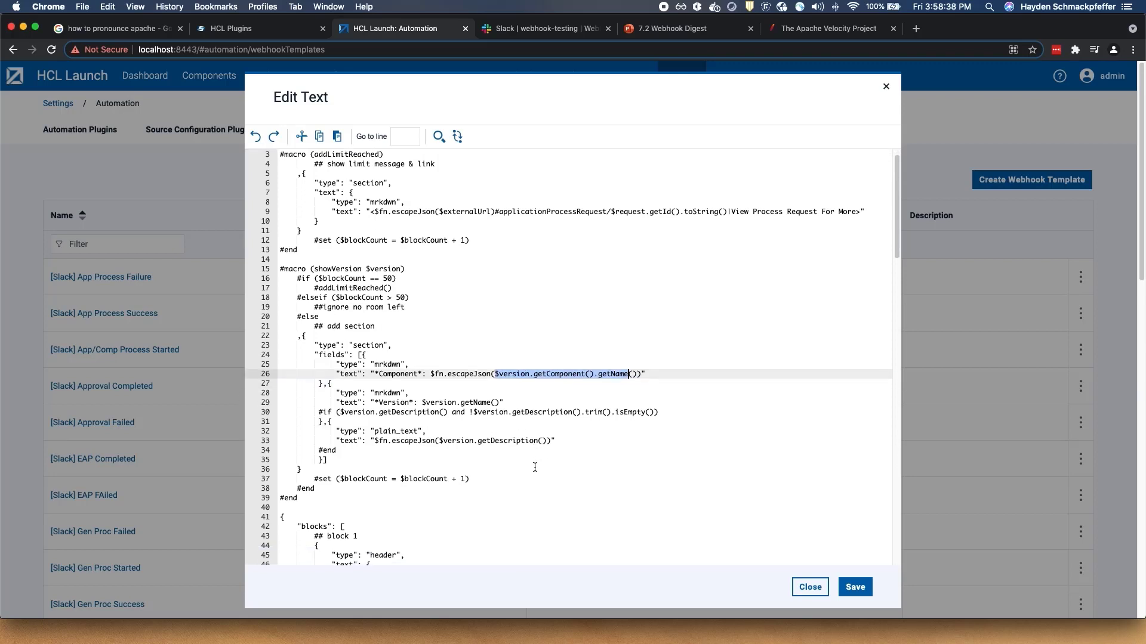
scroll(540, 468, "down", 5)
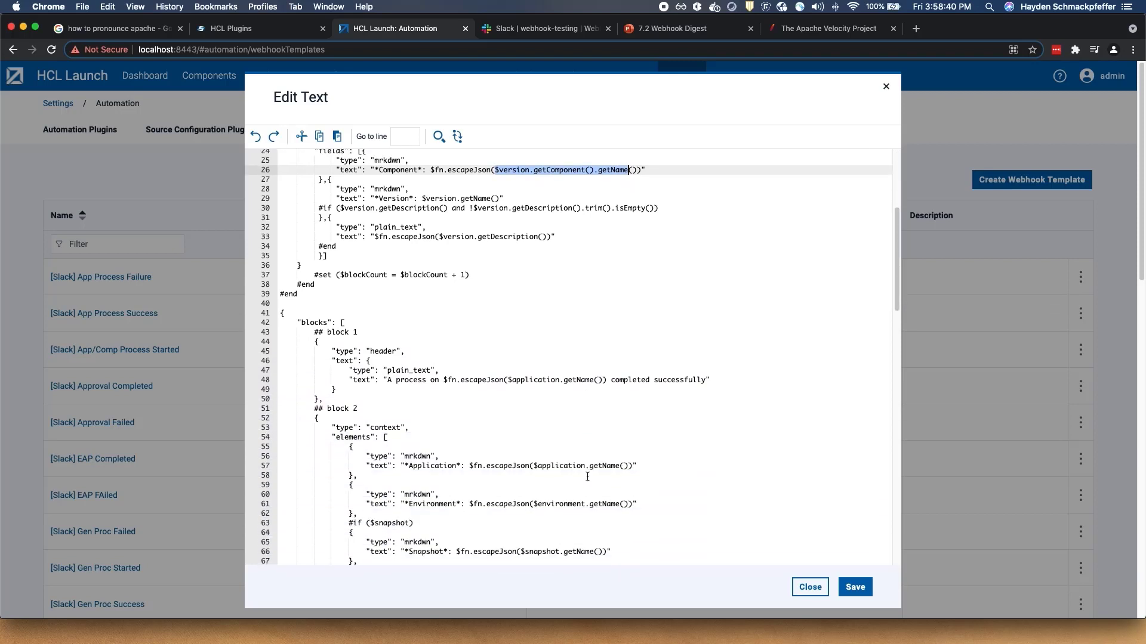
scroll(588, 477, "up", 8)
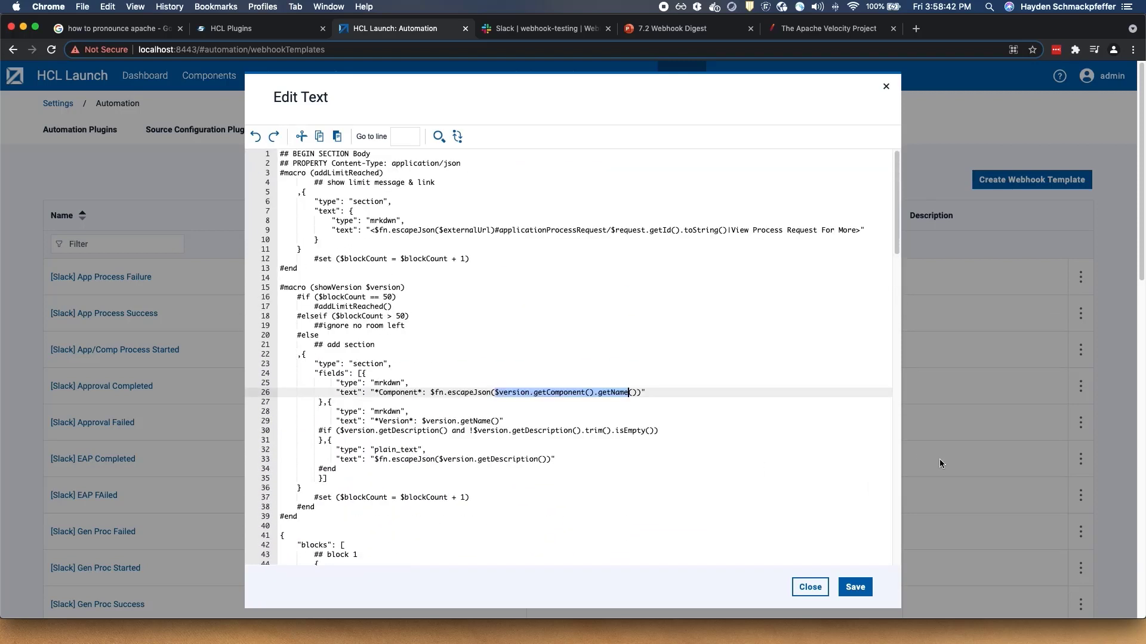
left_click(807, 587)
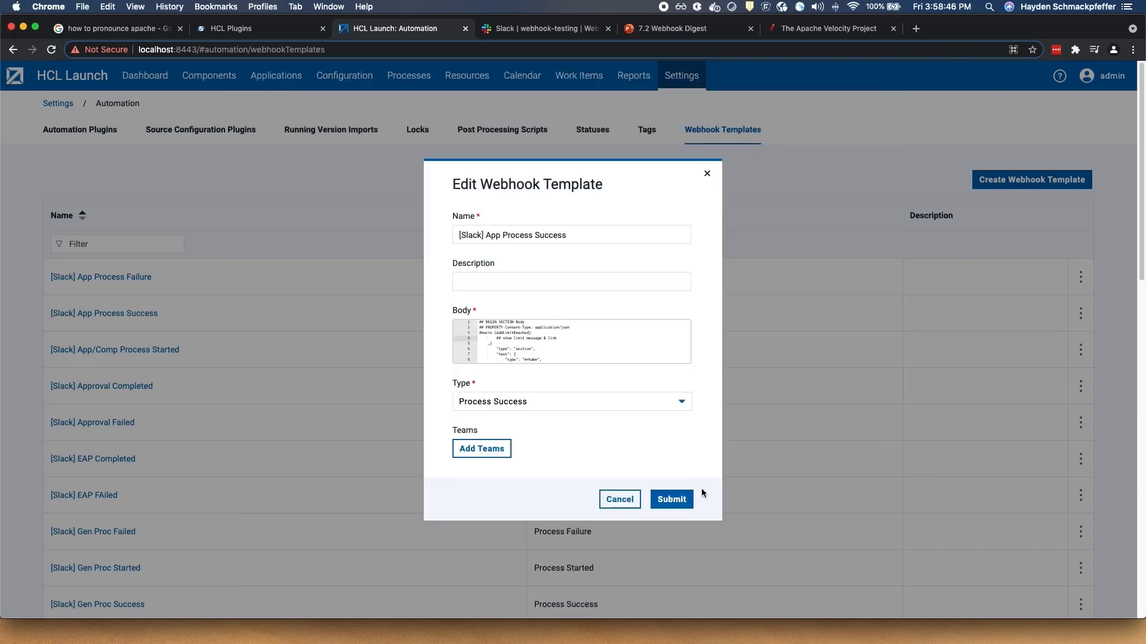
left_click(619, 500)
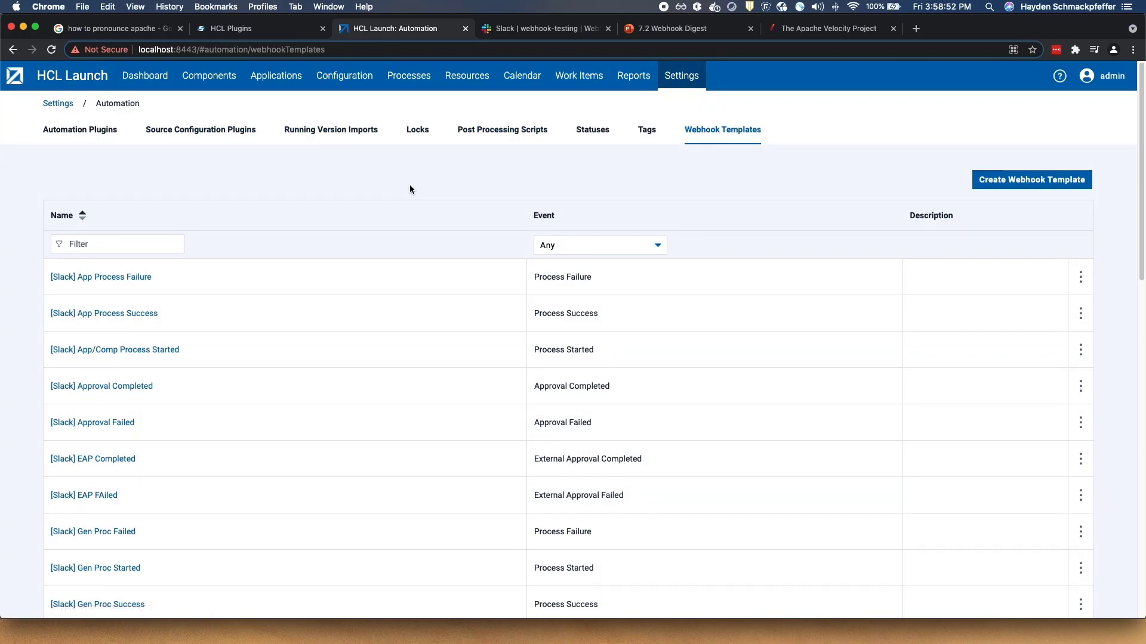
- View the webhooks configured on the Agent Command process
left_click(404, 87)
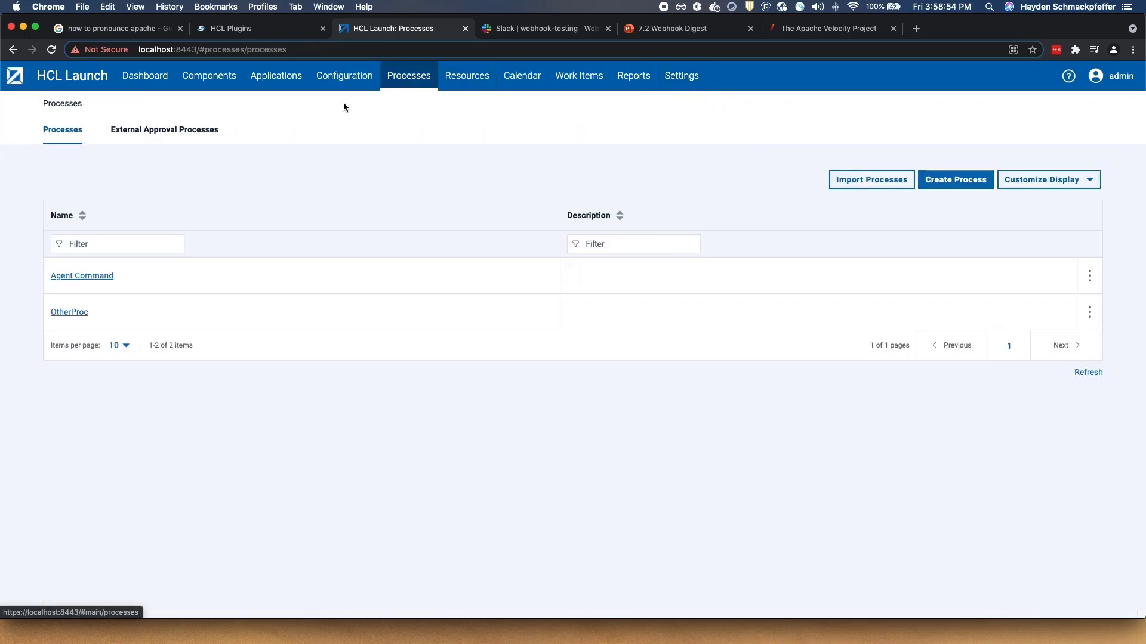
left_click(69, 275)
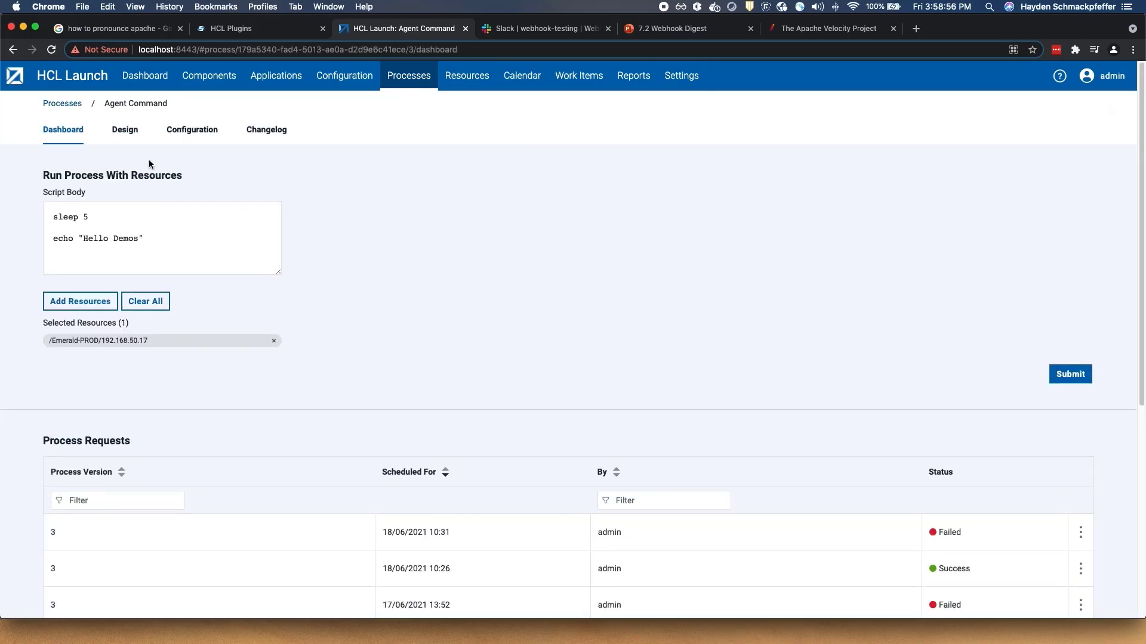
left_click(175, 131)
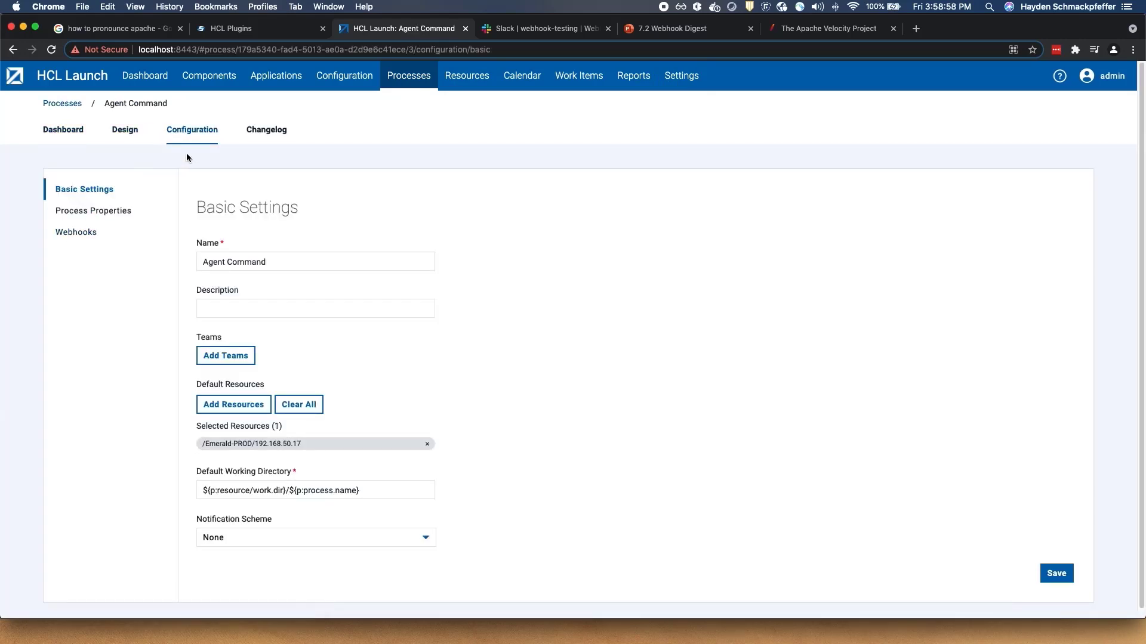
left_click(60, 233)
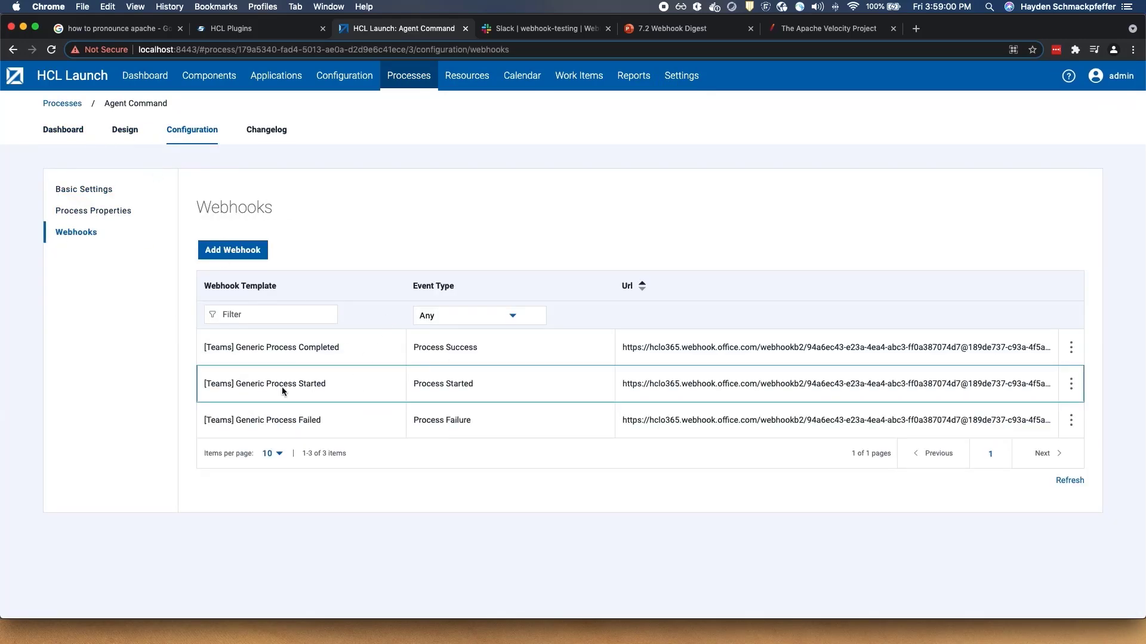
- Go to the Emerald application's webhooks configuration and start a new webhook
left_click(282, 77)
left_click(91, 275)
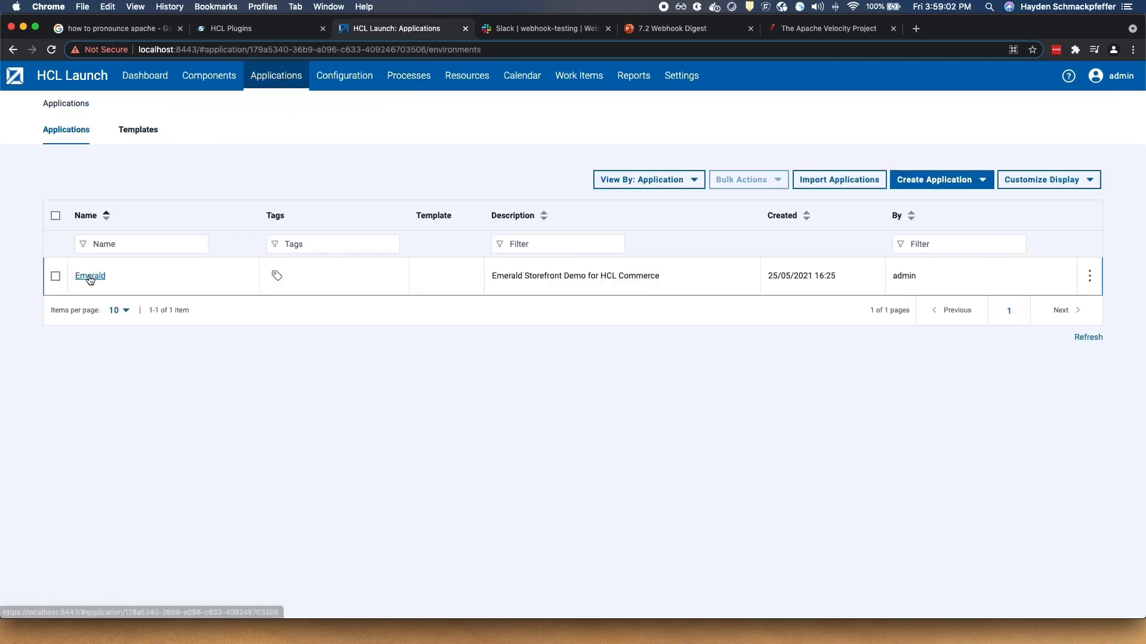
left_click(203, 179)
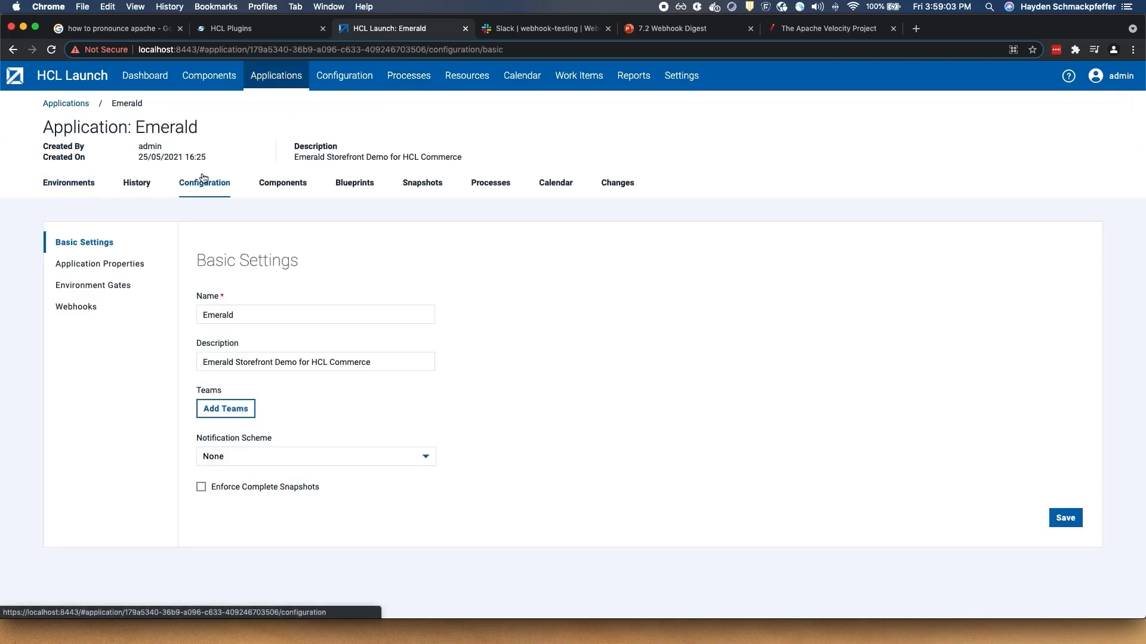
left_click(76, 308)
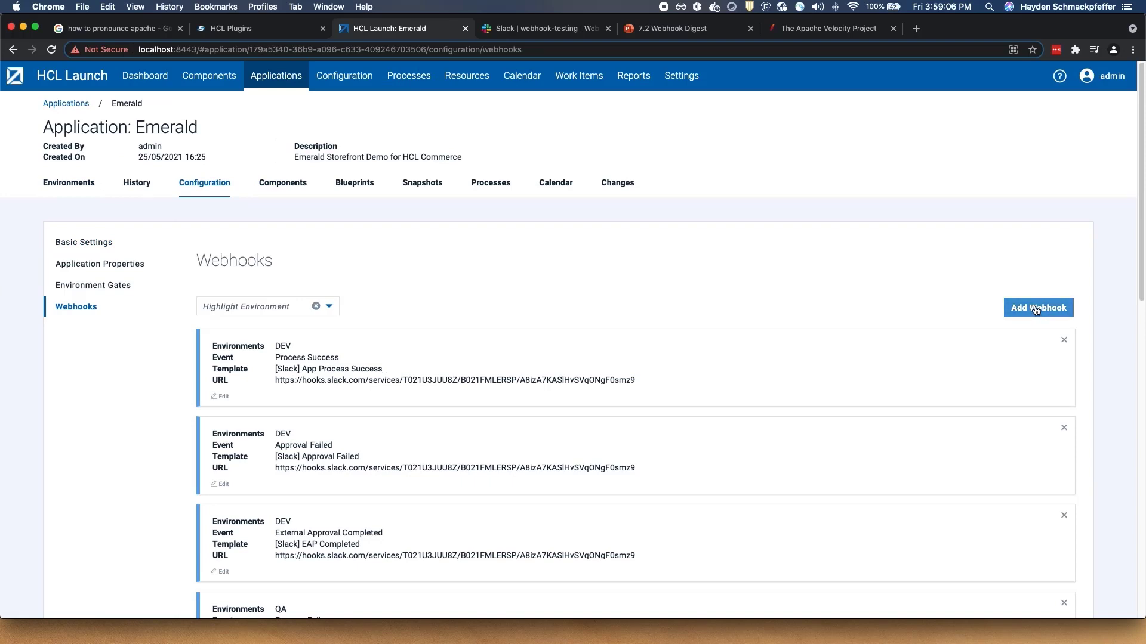
left_click(1058, 305)
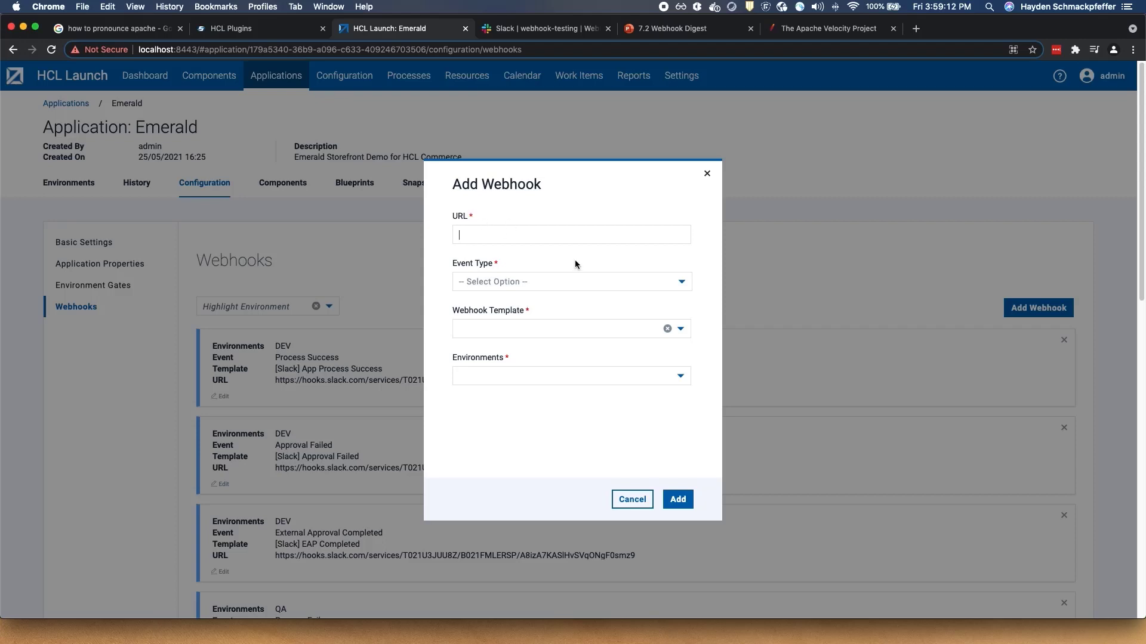
- Set the new webhook's event type to Process Success and browse the matching templates
left_click(681, 282)
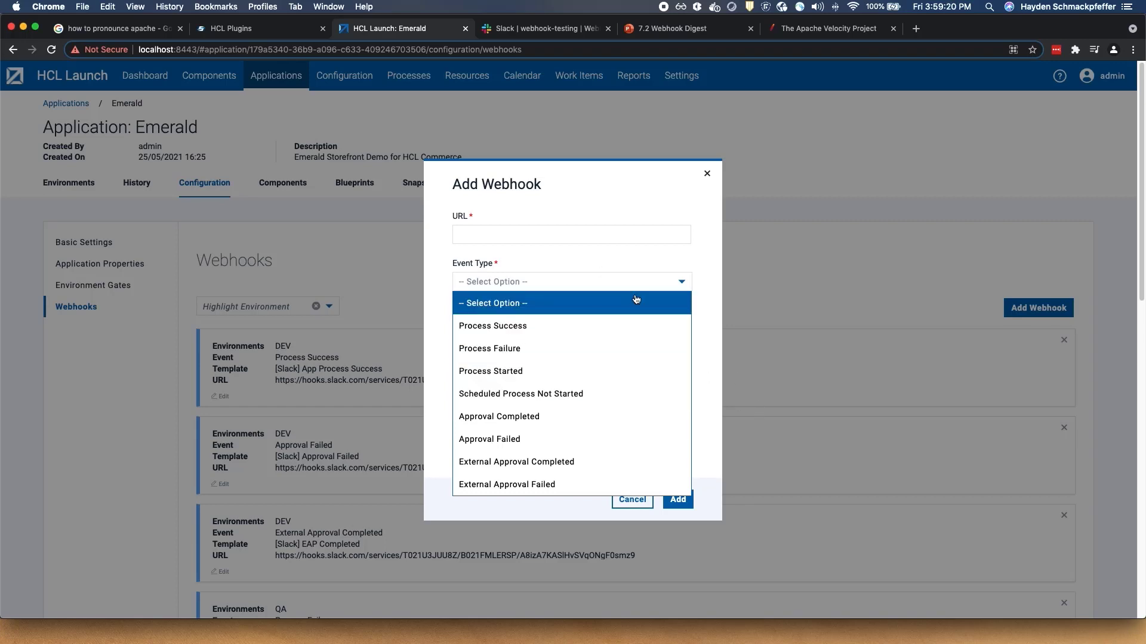
left_click(606, 252)
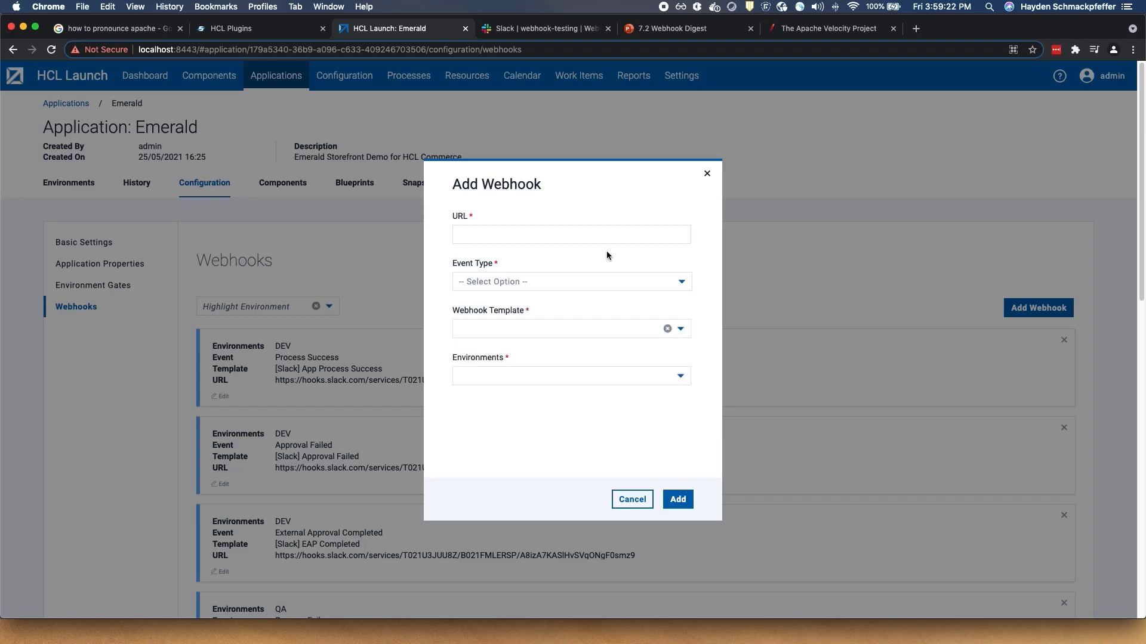
left_click(690, 333)
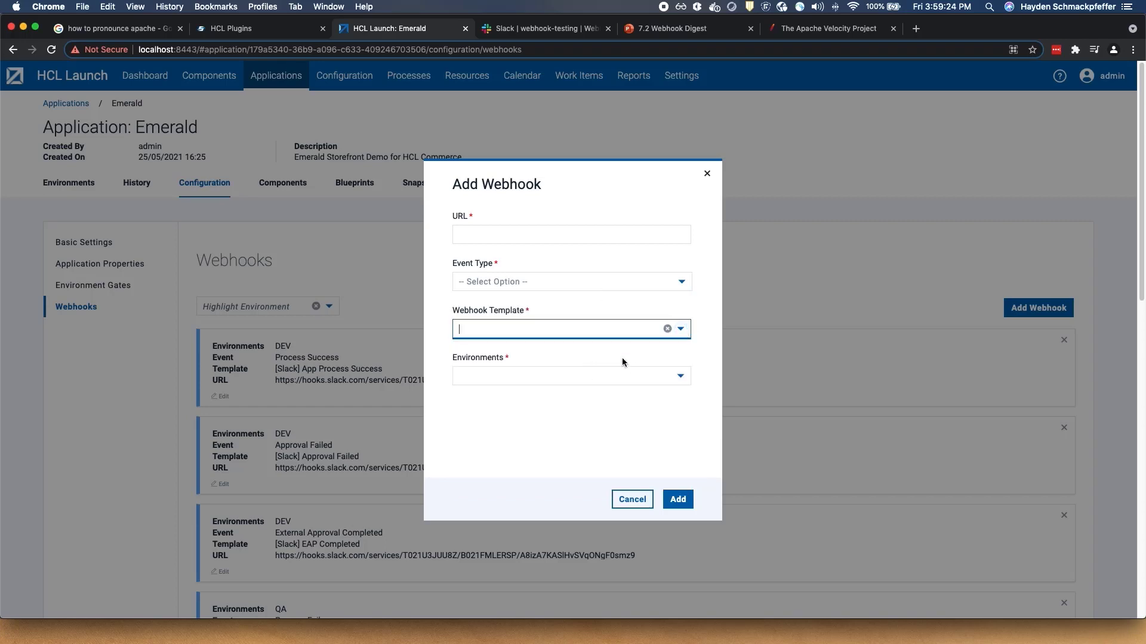
left_click(681, 282)
left_click(546, 330)
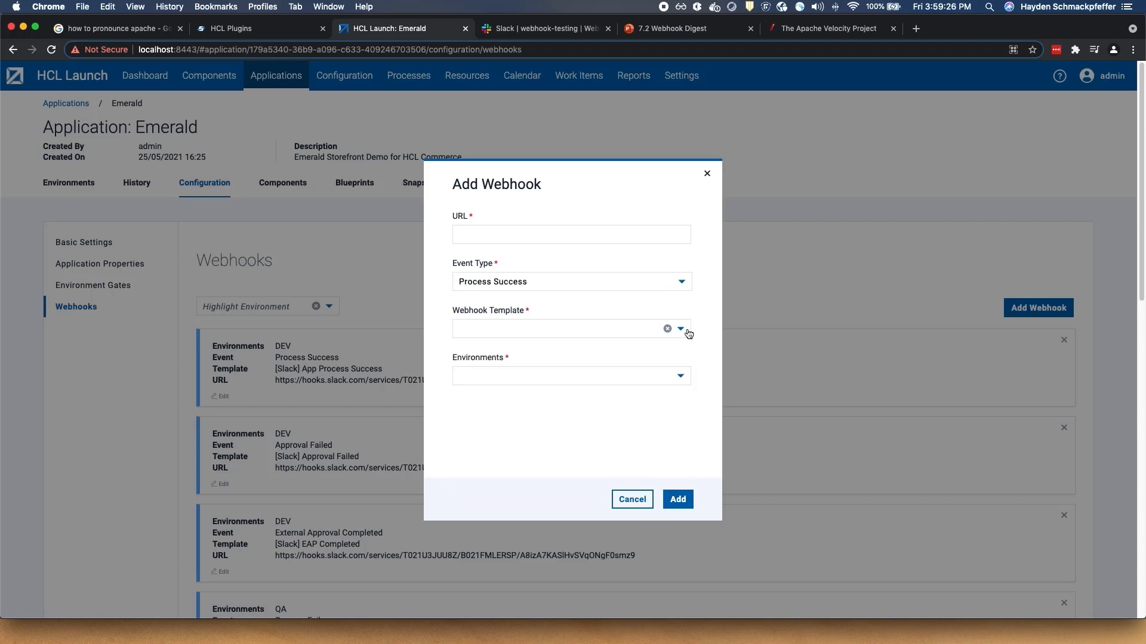
left_click(683, 331)
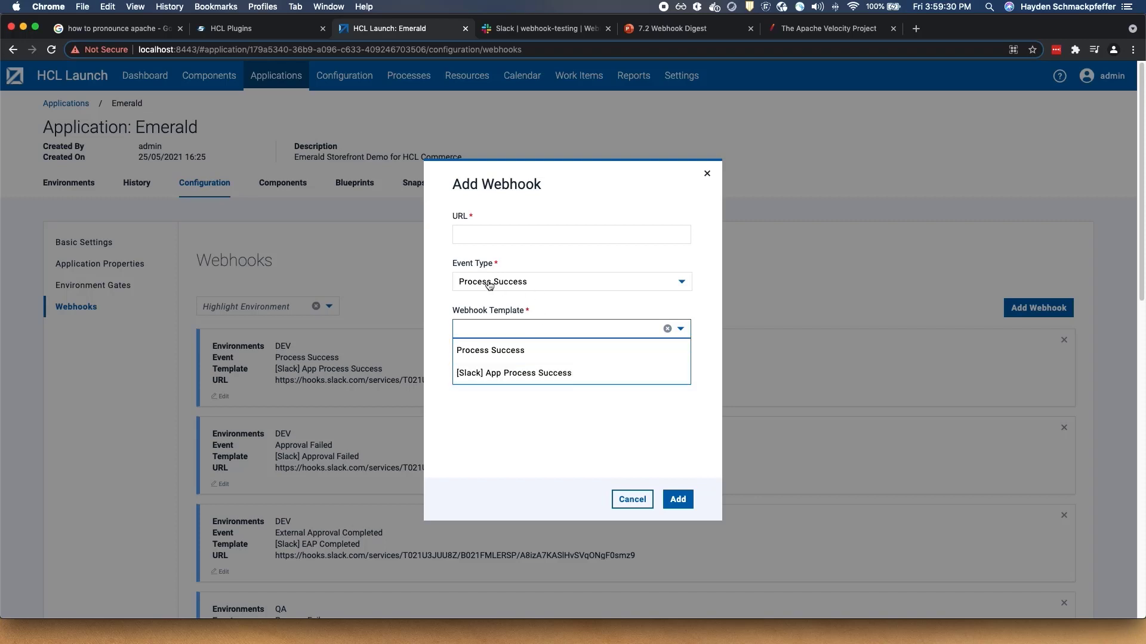
left_click(537, 258)
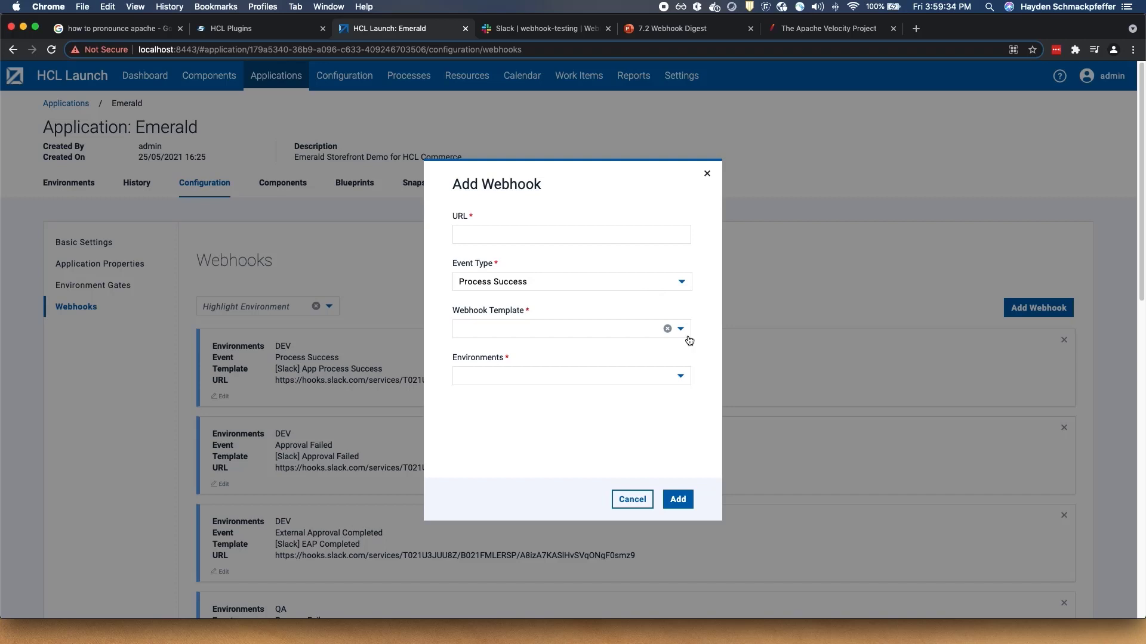
- Tick the DEV, QA, DEMO and PROD environments, then cancel the new webhook
left_click(681, 376)
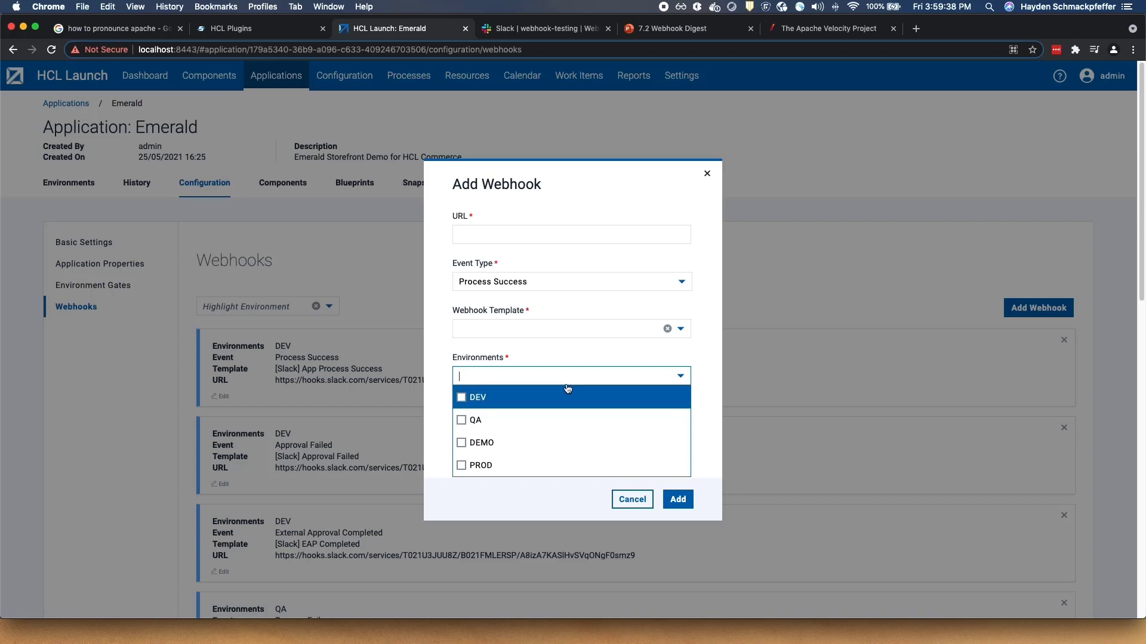
left_click(540, 400)
left_click(504, 421)
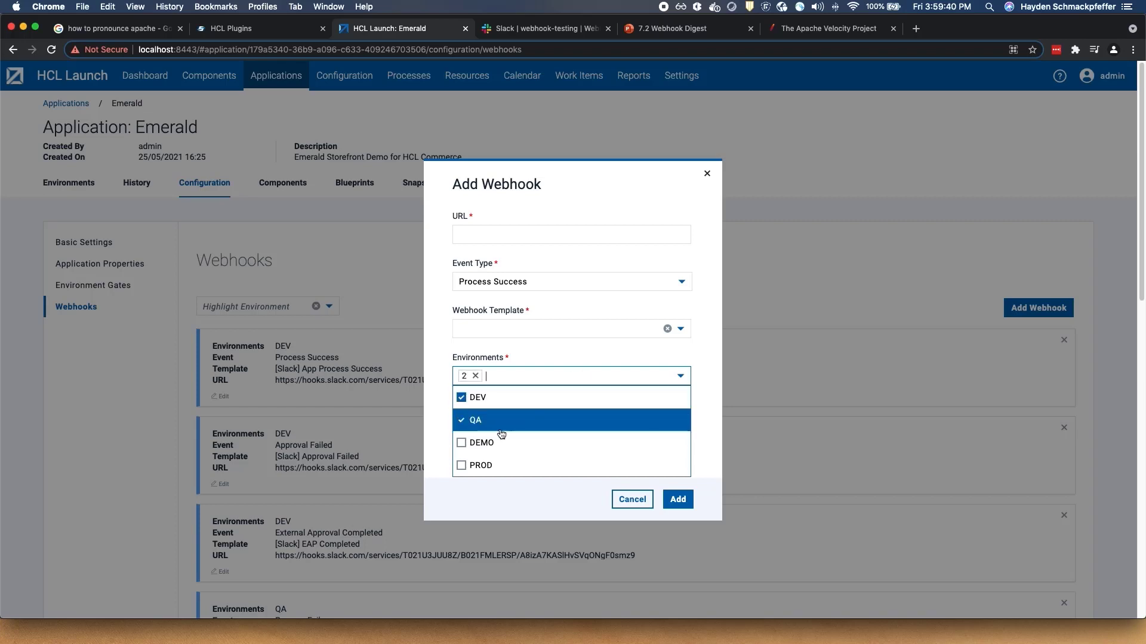
left_click(489, 442)
left_click(480, 465)
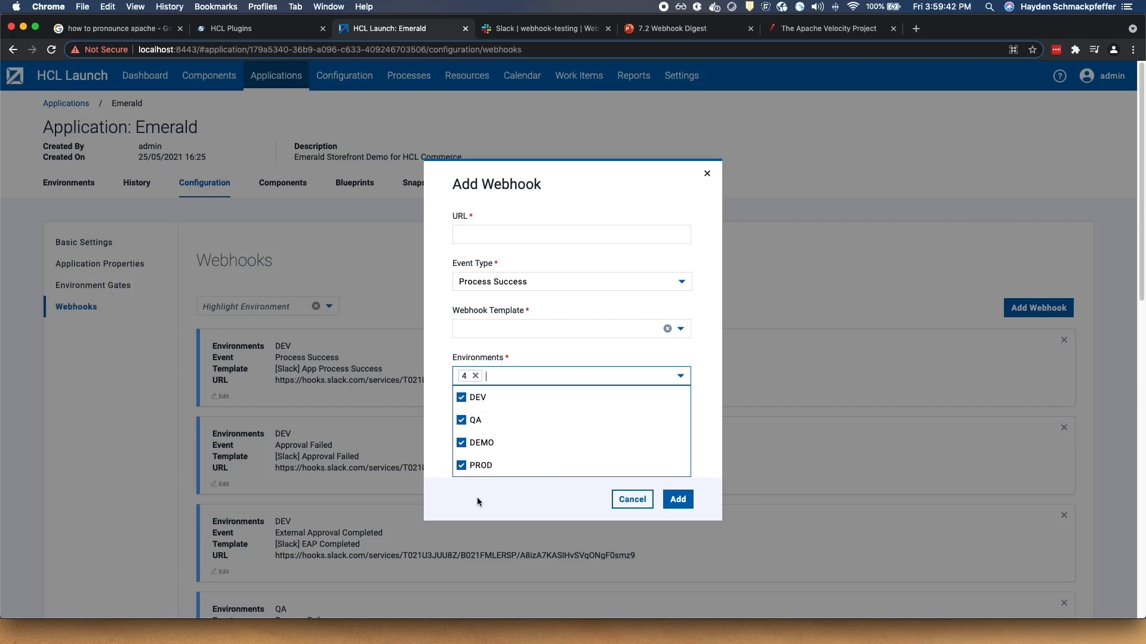
left_click(632, 504)
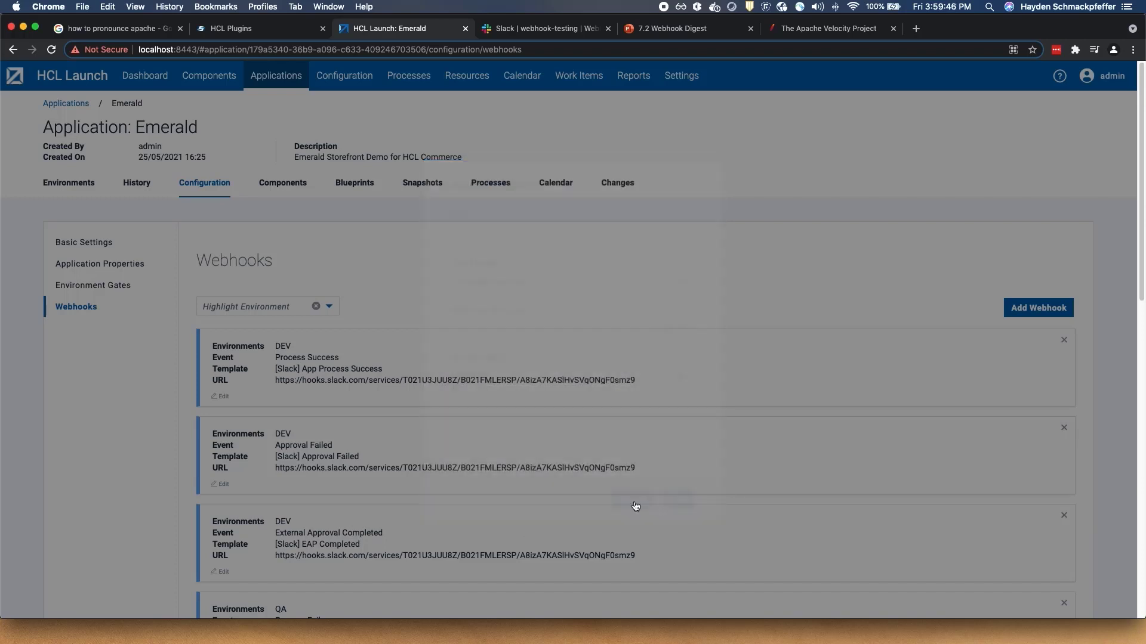
scroll(354, 385, "down", 3)
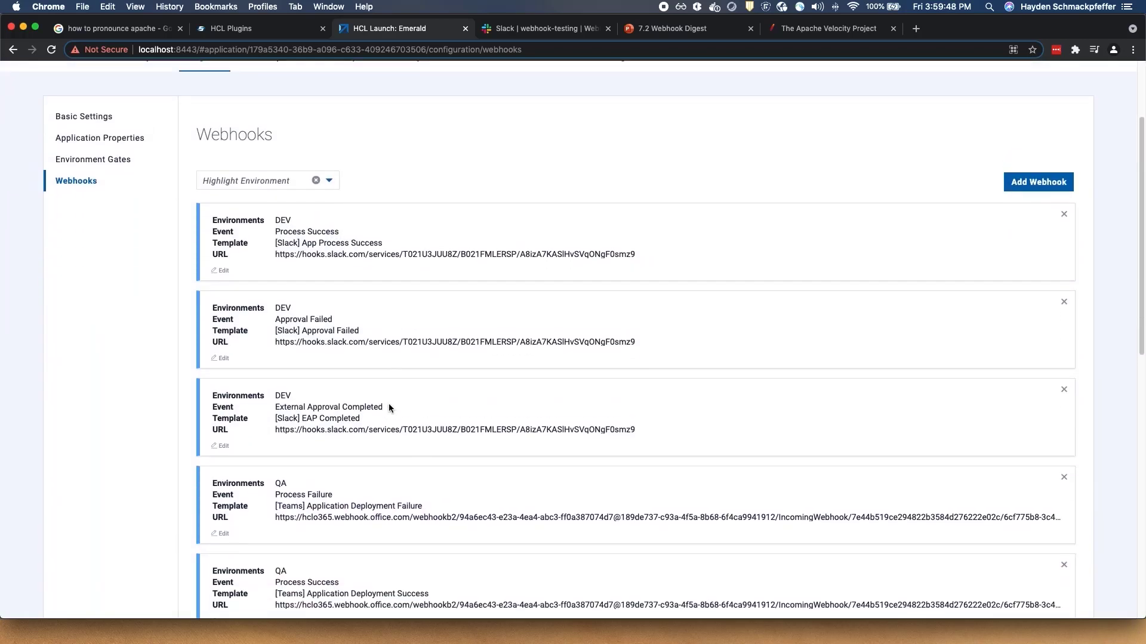
scroll(389, 404, "up", 3)
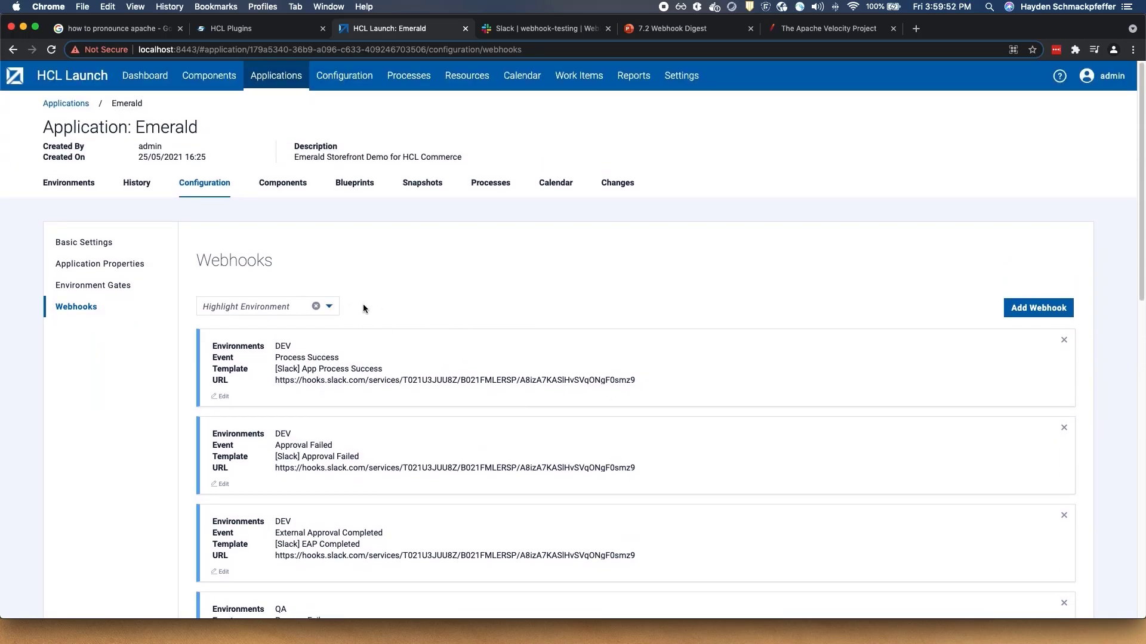
left_click(328, 307)
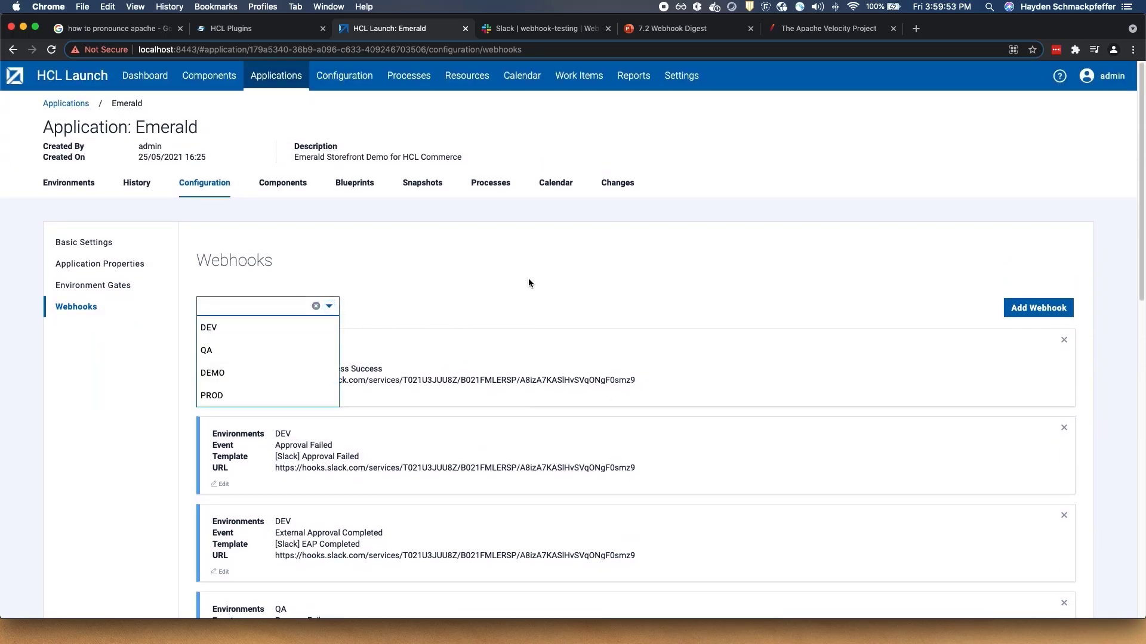
- Try filtering the Emerald webhooks list by DEV and then by QA
left_click(426, 301)
left_click(328, 307)
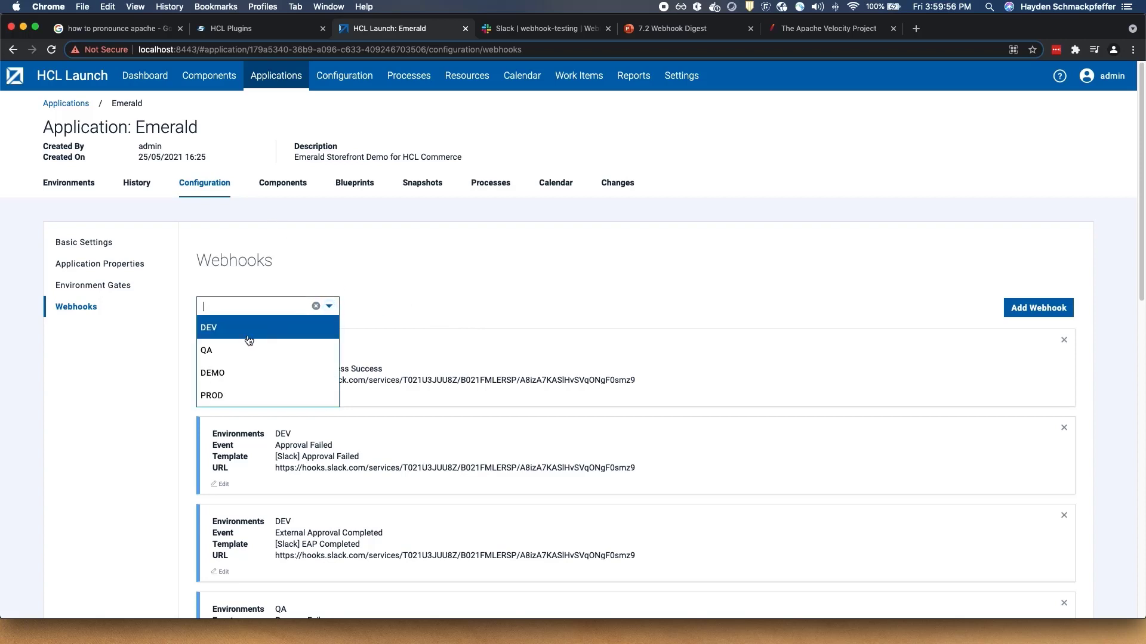
left_click(248, 336)
scroll(242, 352, "down", 3)
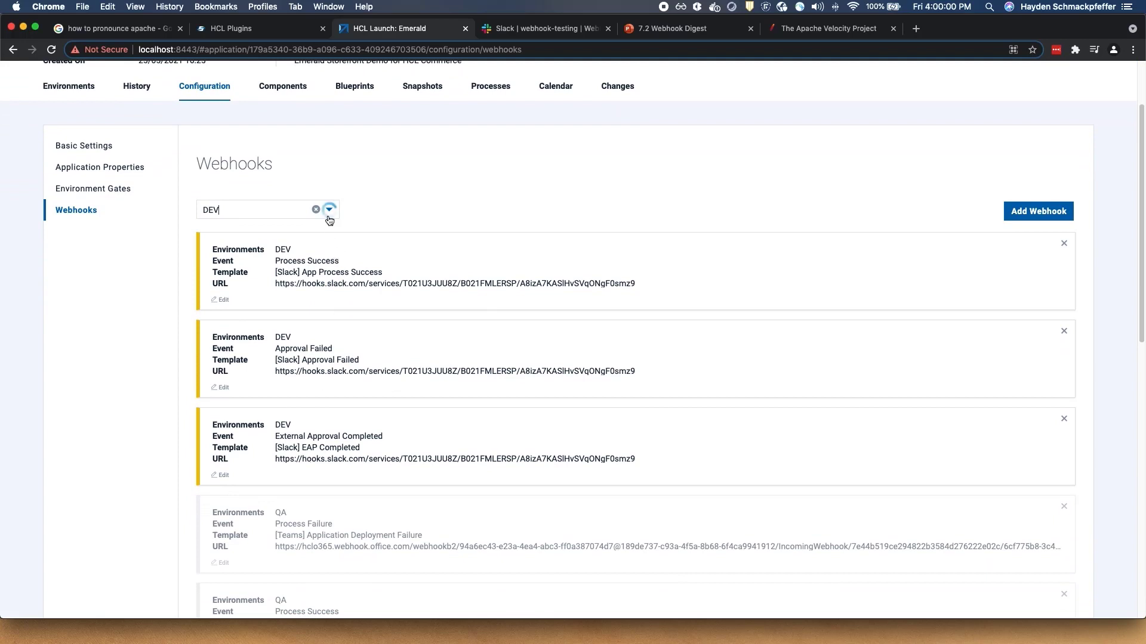
left_click(329, 213)
left_click(243, 258)
scroll(256, 358, "down", 3)
scroll(267, 450, "up", 5)
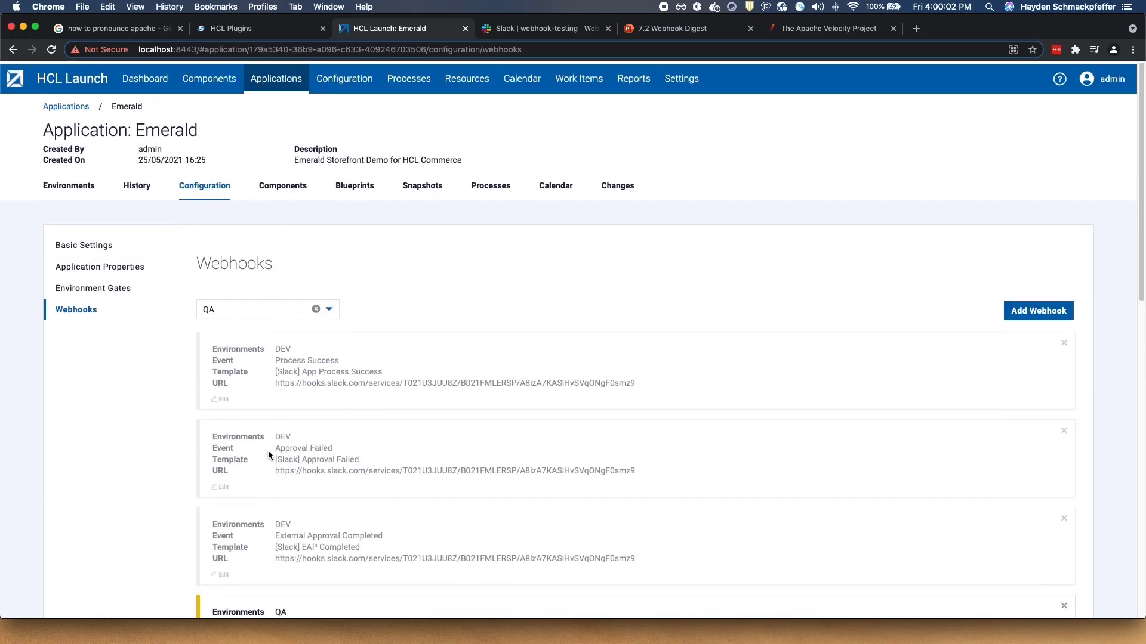
- Switch the environment filter back to DEV and scroll through the DEV webhooks
left_click(330, 307)
left_click(208, 328)
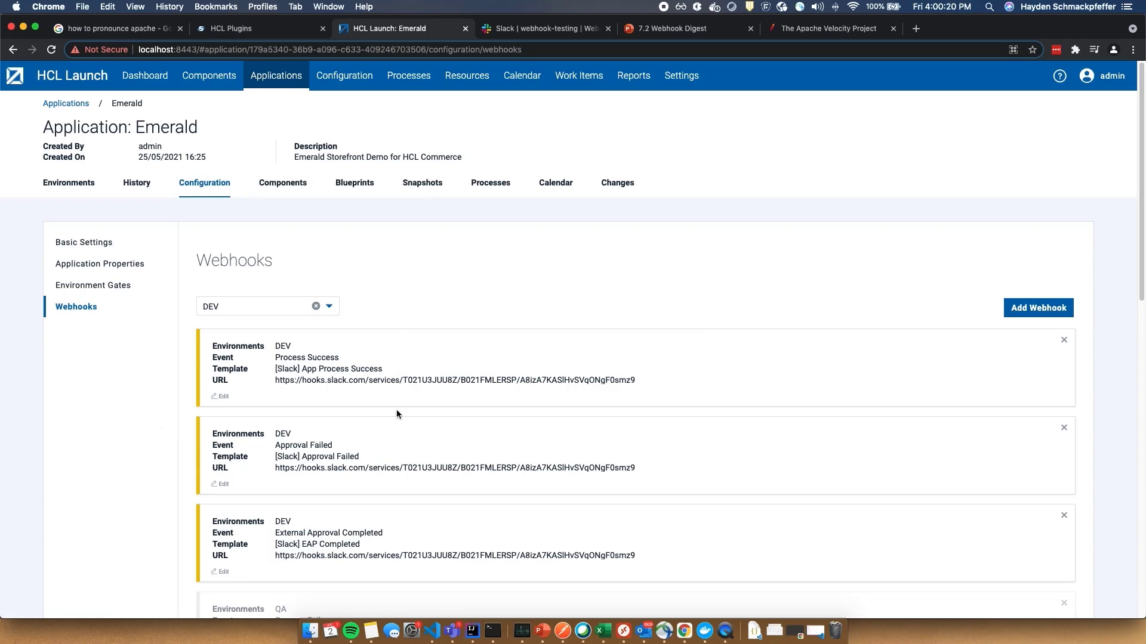
scroll(525, 479, "down", 2)
scroll(467, 450, "up", 2)
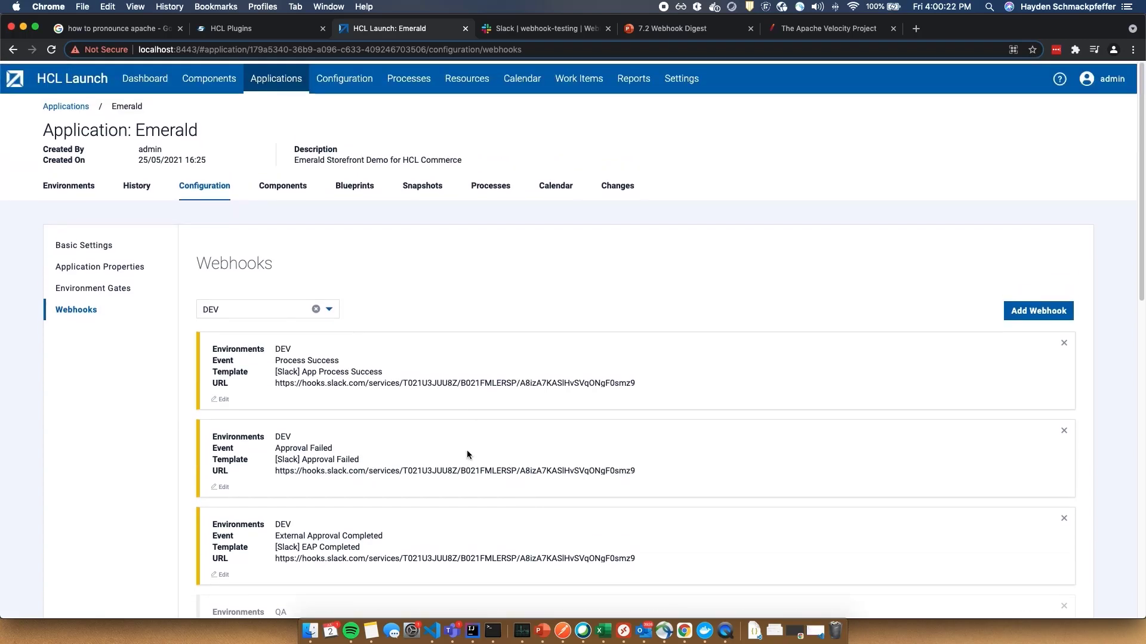
scroll(610, 489, "down", 4)
scroll(610, 490, "up", 4)
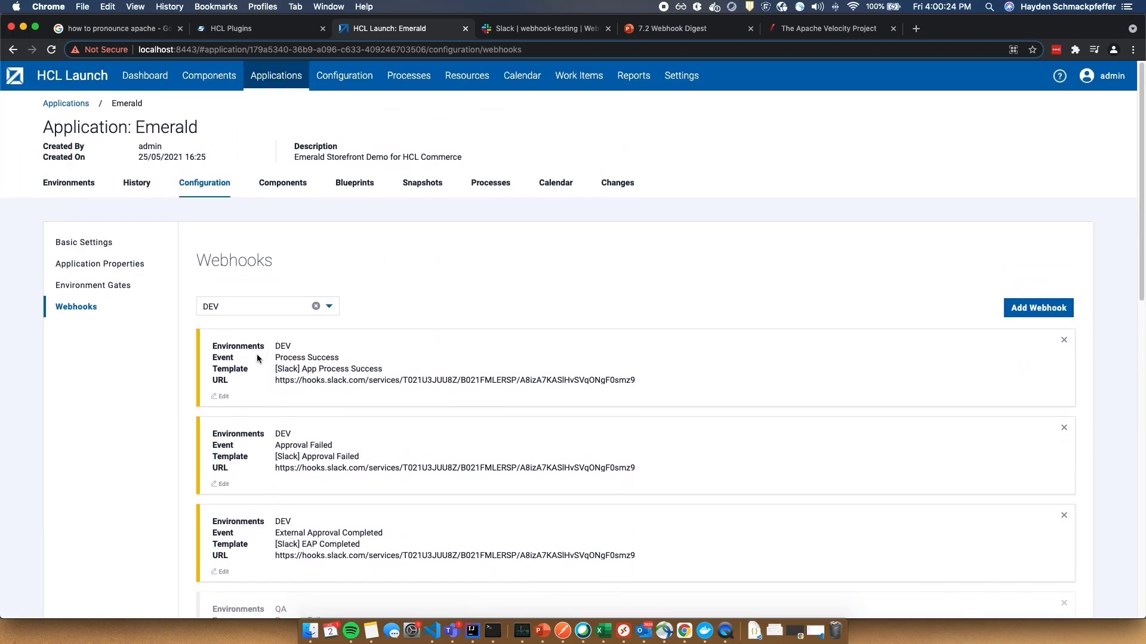
- Submit a Basic Deployment of Emerald to DEV, then view Slack's #webhook-testing channel
left_click(65, 182)
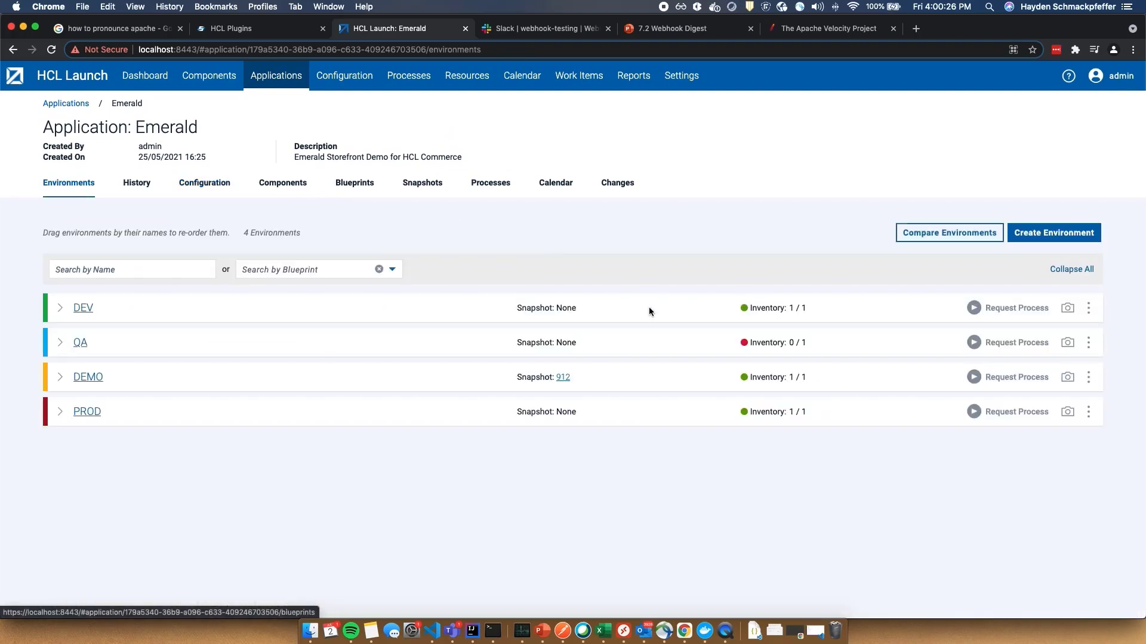
left_click(970, 306)
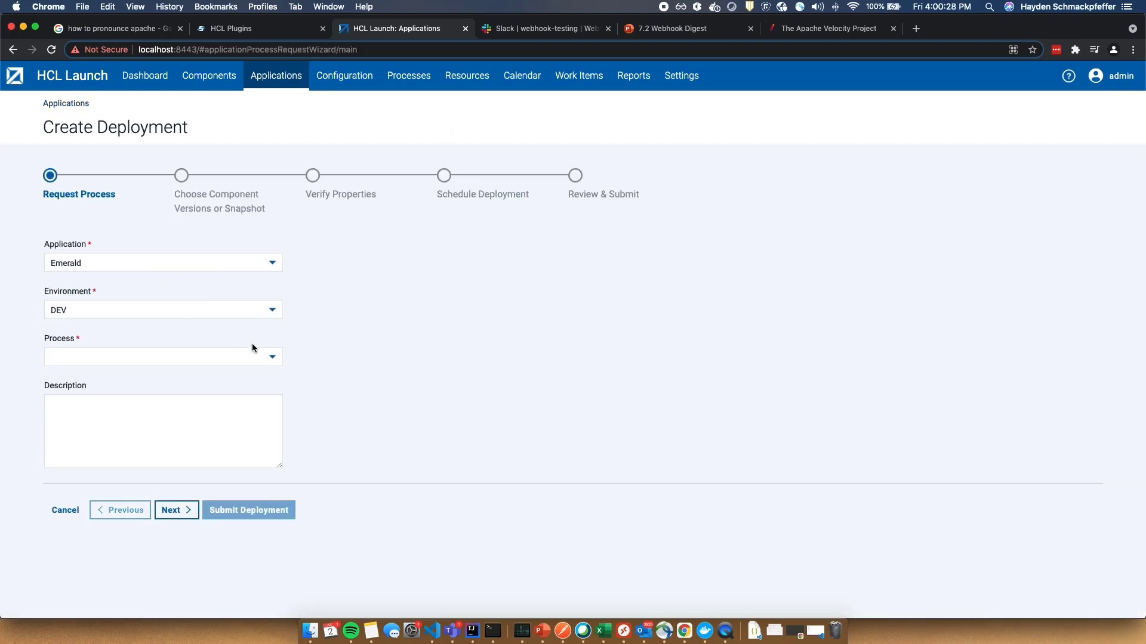
left_click(266, 352)
left_click(195, 378)
left_click(182, 511)
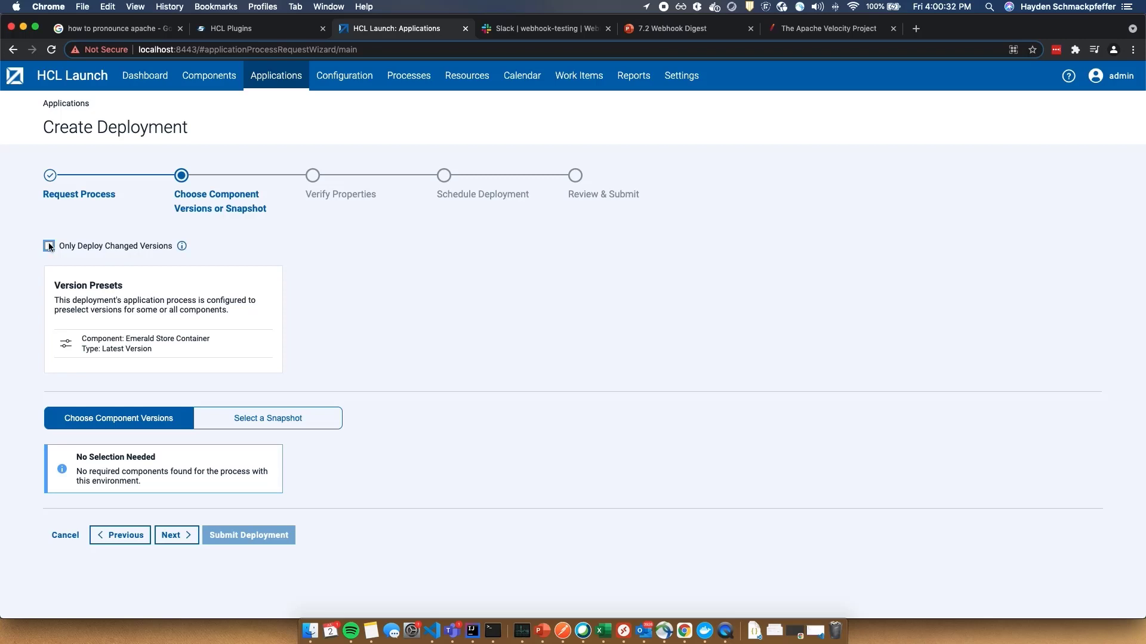
left_click(174, 535)
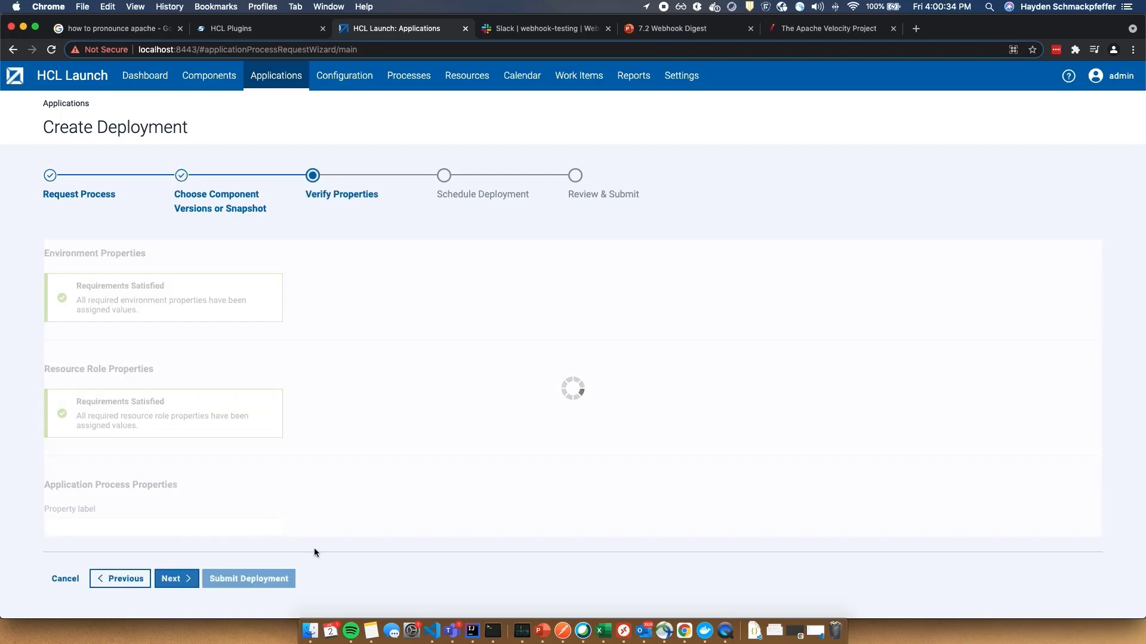
left_click(176, 579)
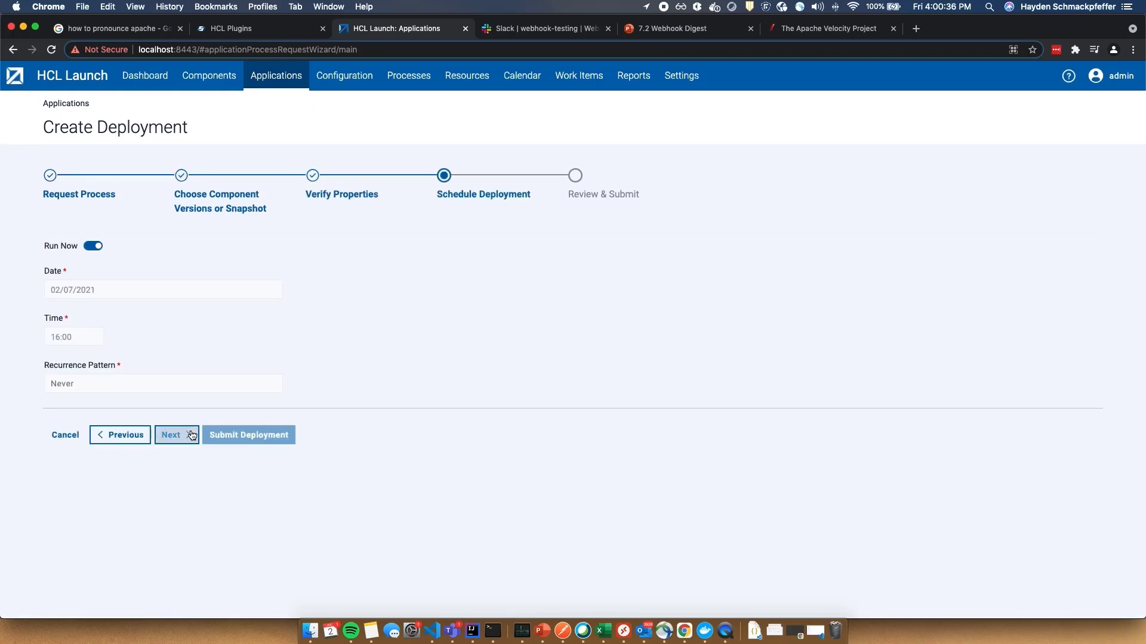
left_click(171, 435)
scroll(274, 551, "down", 1)
scroll(274, 551, "down", 5)
left_click(250, 581)
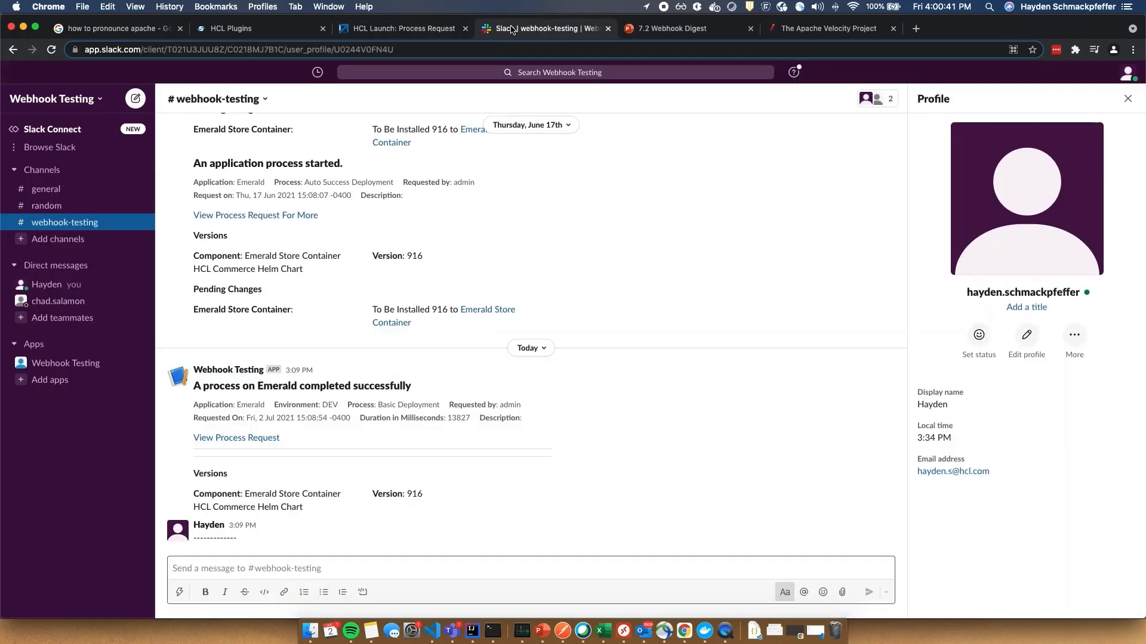
left_click(514, 29)
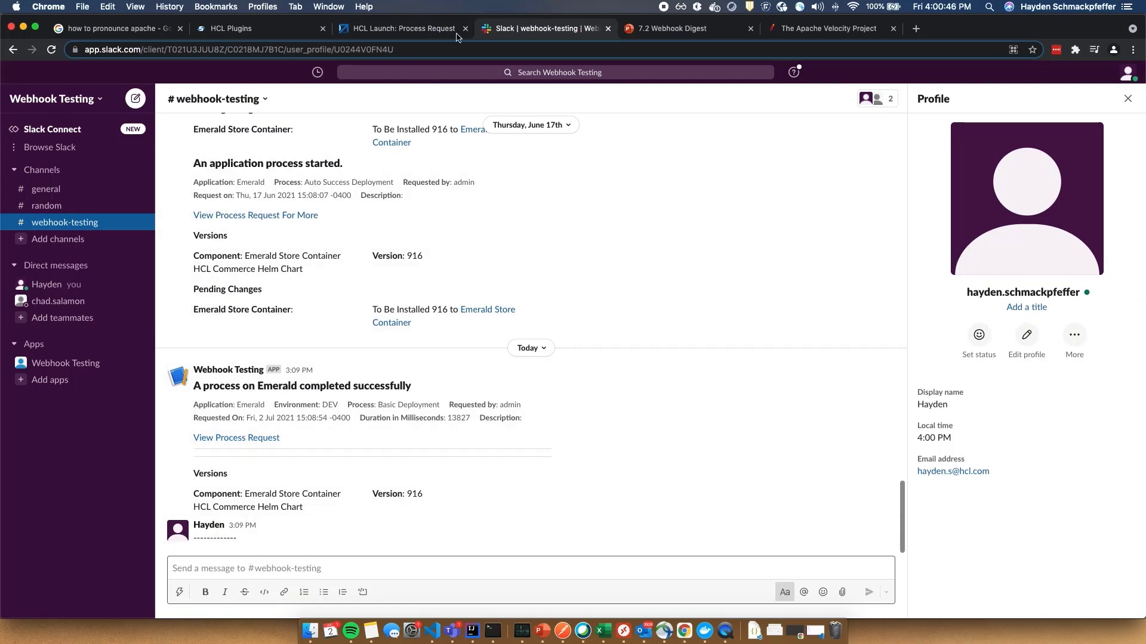
- Expand the DEV deployment's execution log and confirm it finished with Success
left_click(404, 28)
left_click(840, 333)
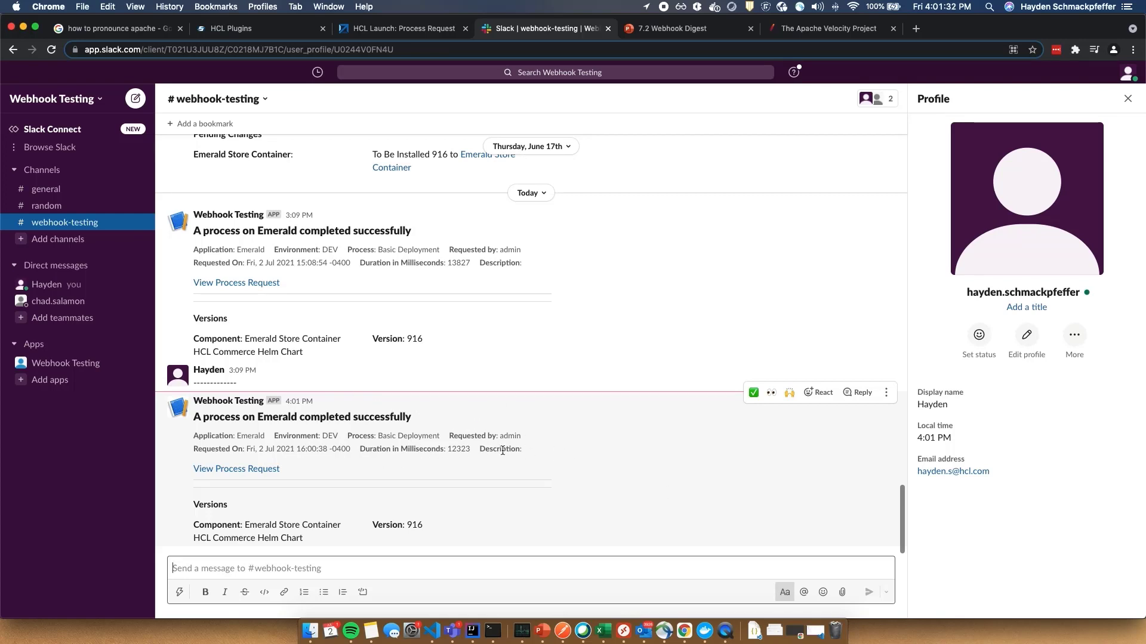
left_click(438, 34)
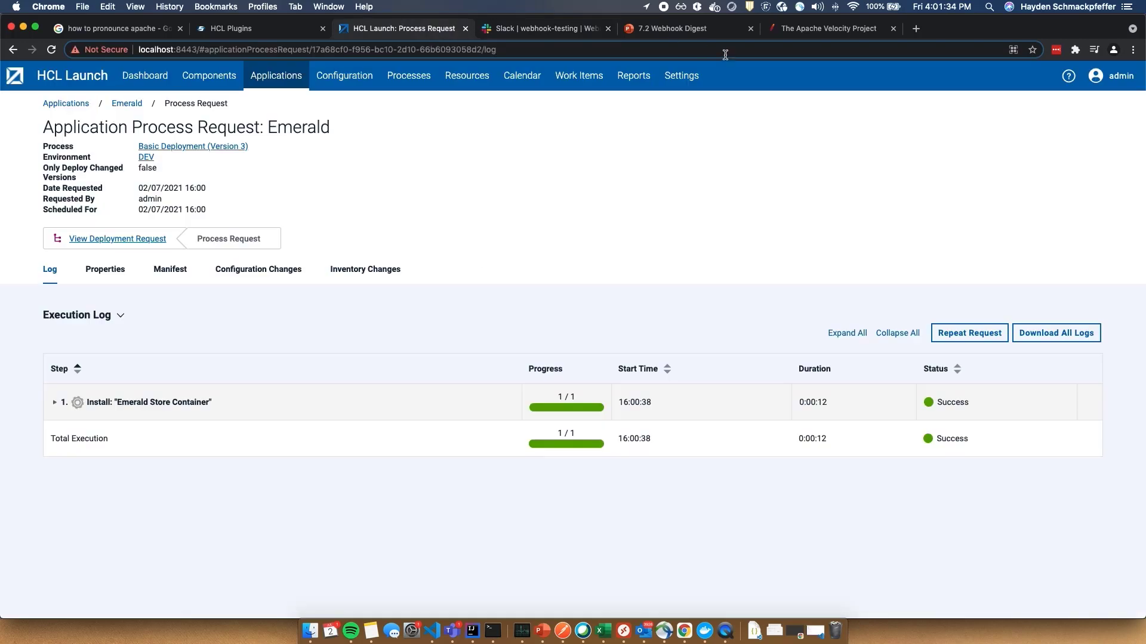
- Highlight the version section (lines 16–36) of the App Process Success template body, then return to Slack
left_click(681, 75)
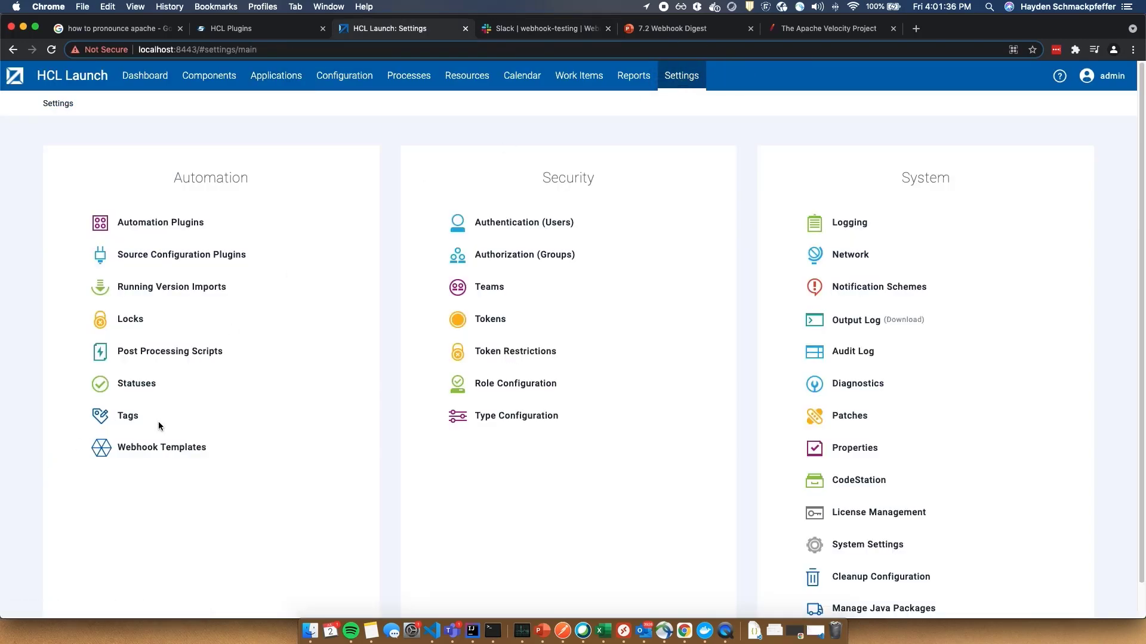
left_click(136, 448)
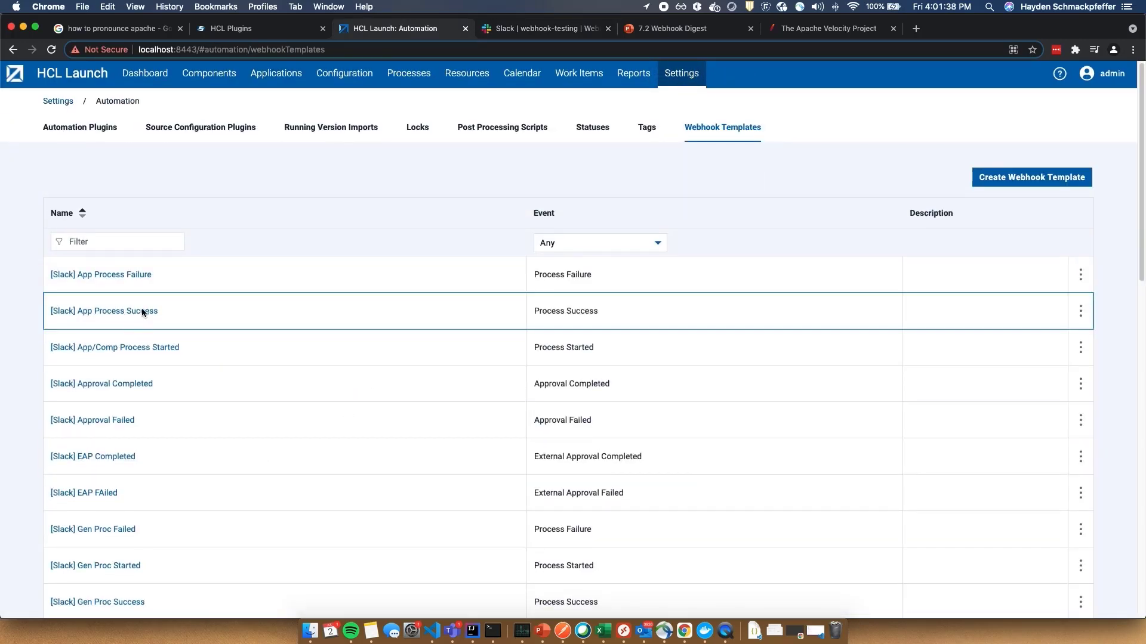
left_click(143, 311)
left_click(540, 357)
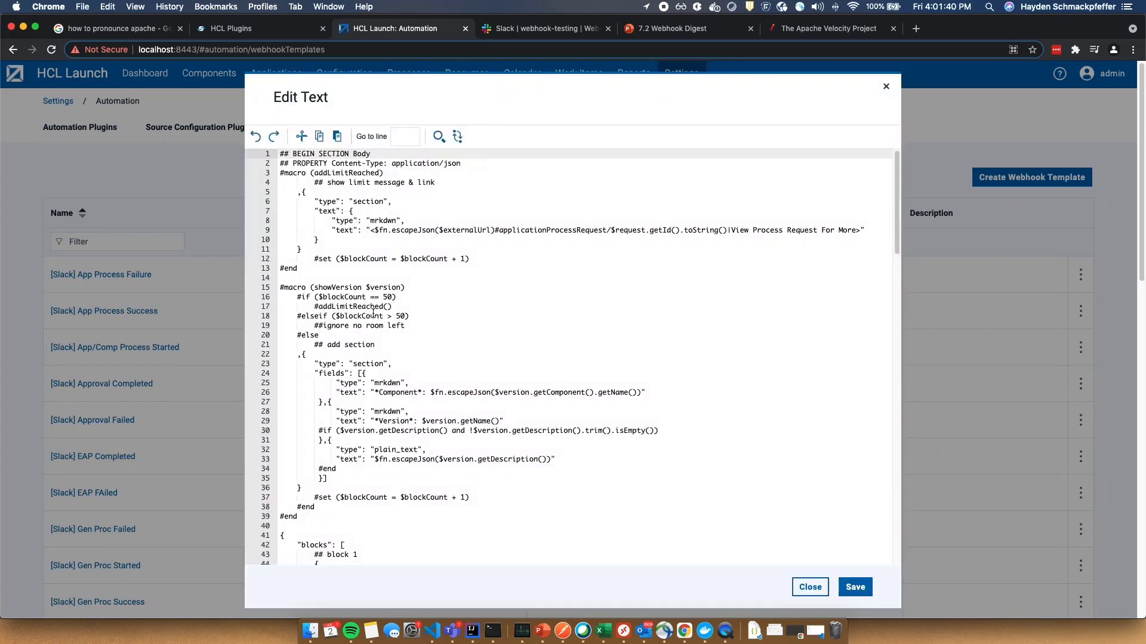
left_click_drag(293, 294, 381, 492)
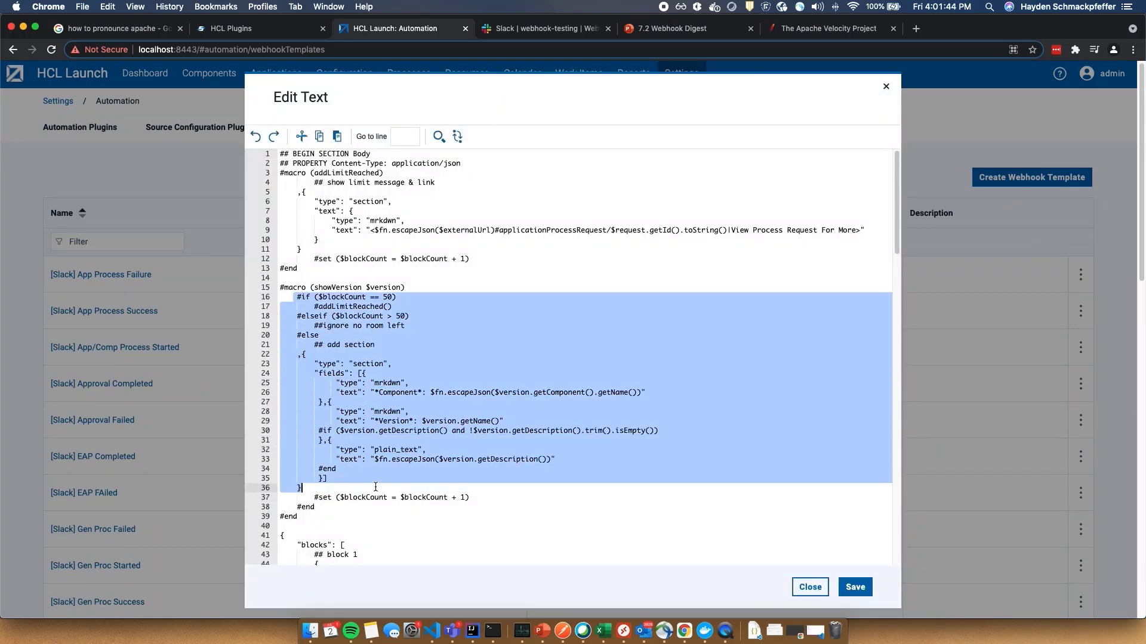
scroll(374, 488, "down", 5)
scroll(597, 298, "up", 5)
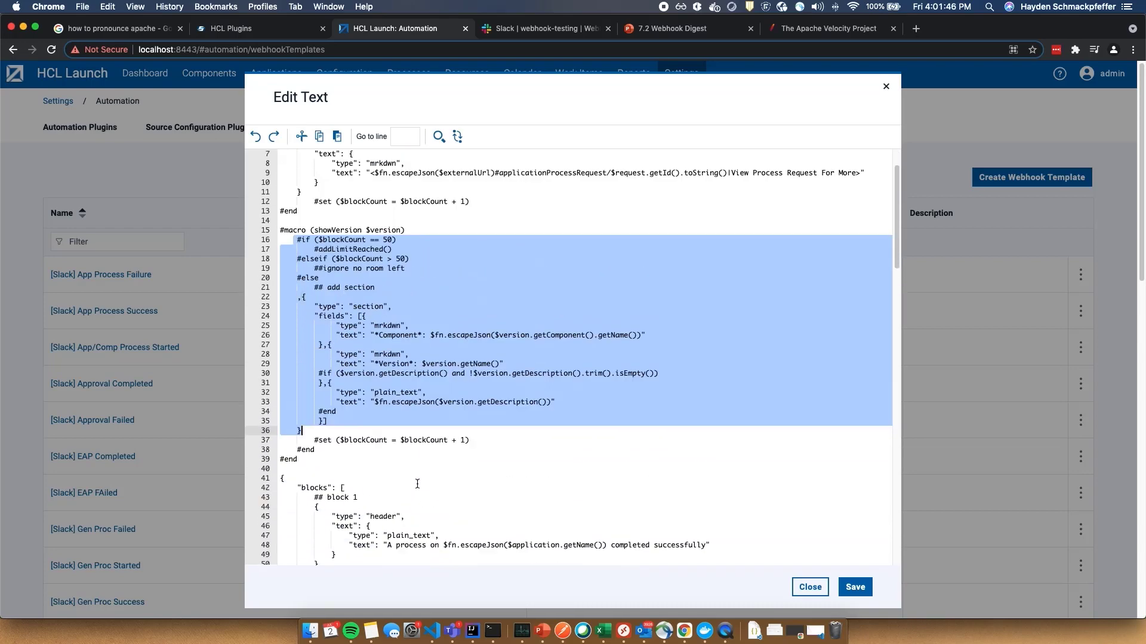
left_click(589, 32)
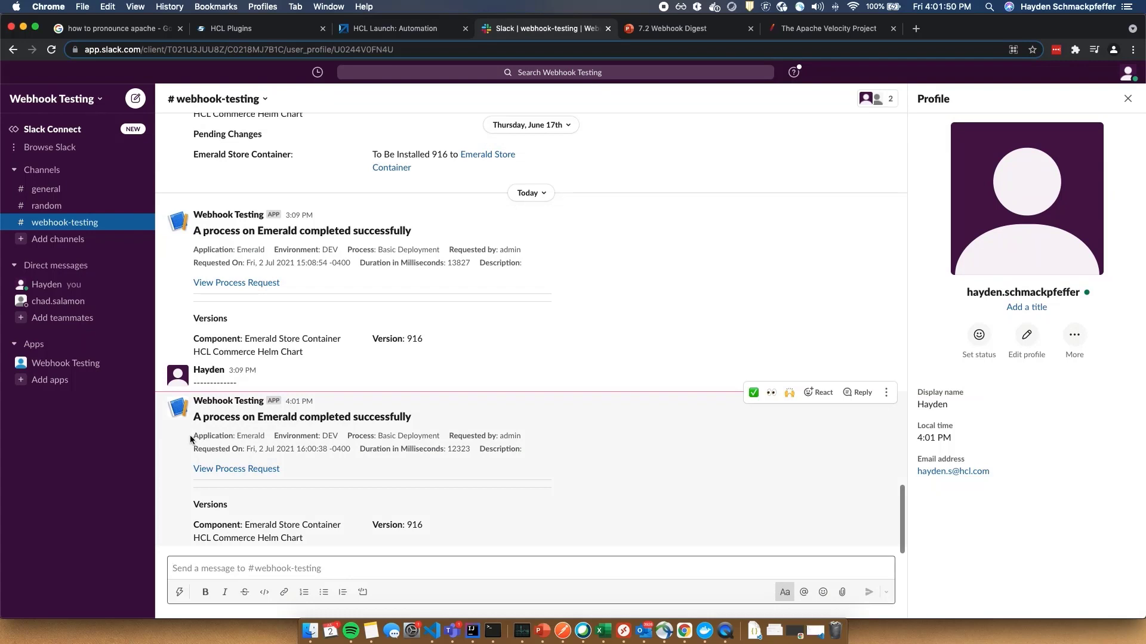
- Highlight the application, component and version details in the 4:01 PM message, then open its process request
left_click_drag(194, 435, 410, 422)
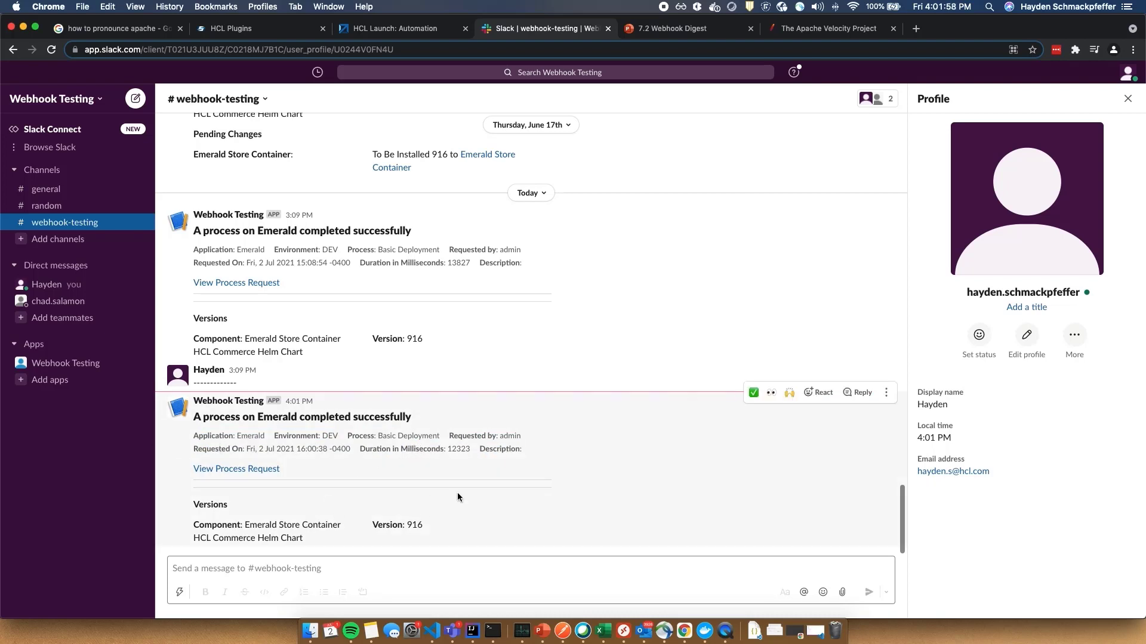
left_click_drag(318, 540, 187, 524)
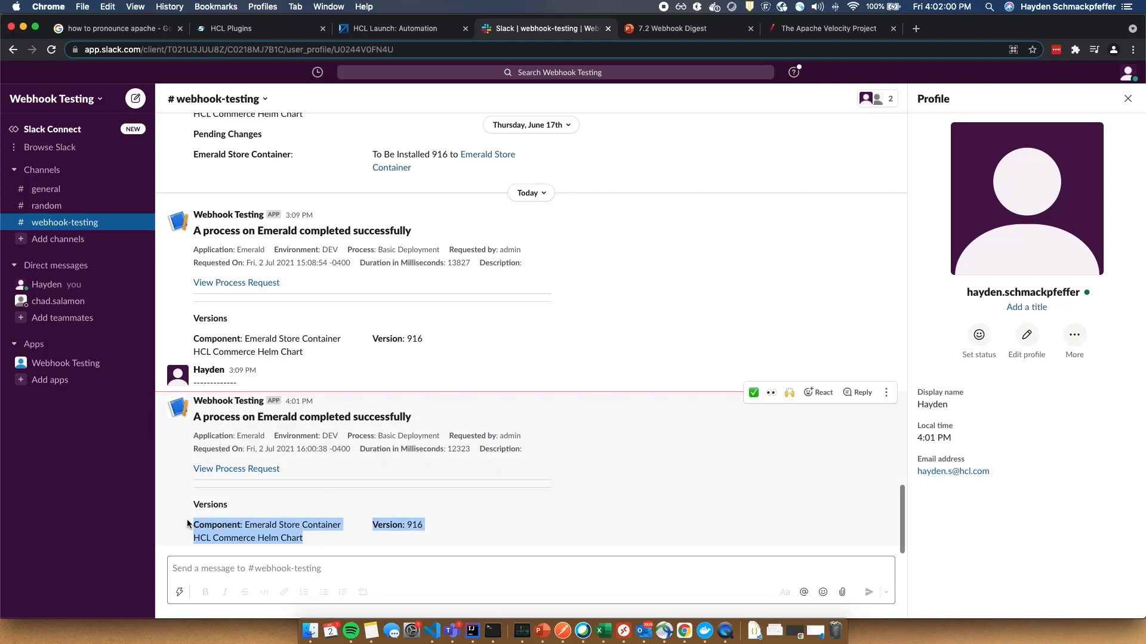
left_click(297, 508)
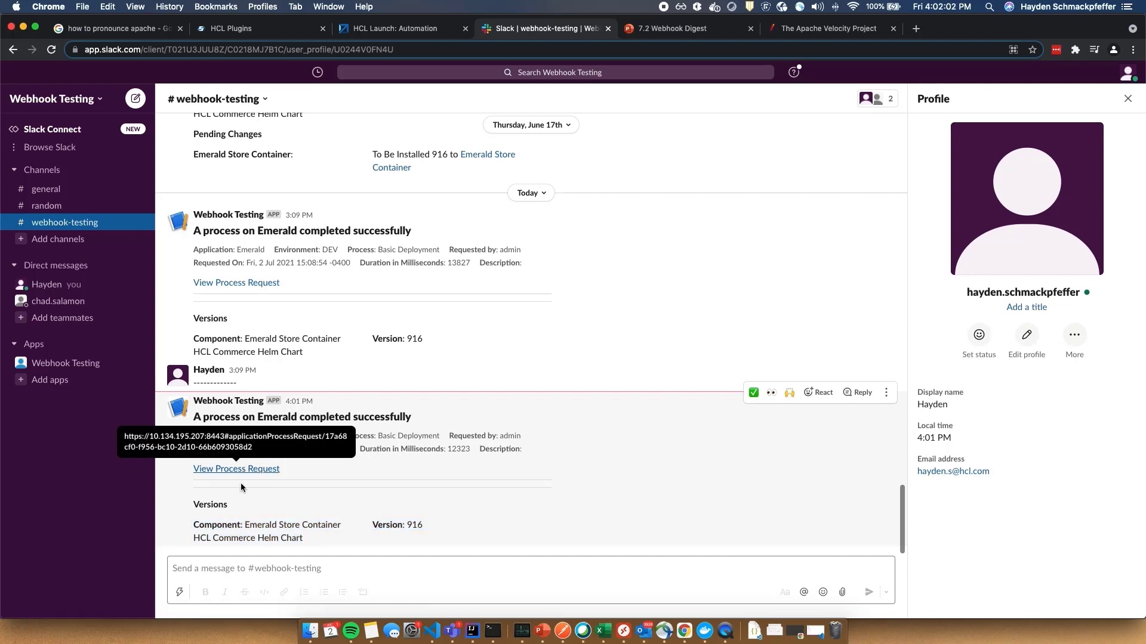
left_click(245, 471)
- Bypass the certificate warning, sign in with the username and password, and dismiss the LastPass prompt
left_click(439, 380)
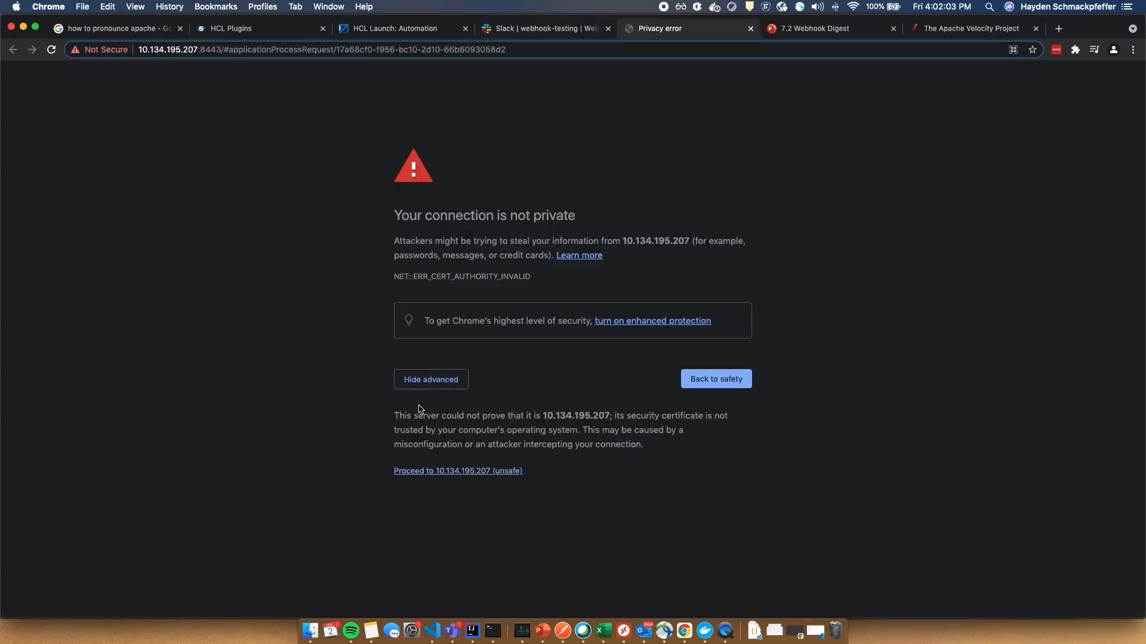
left_click(421, 471)
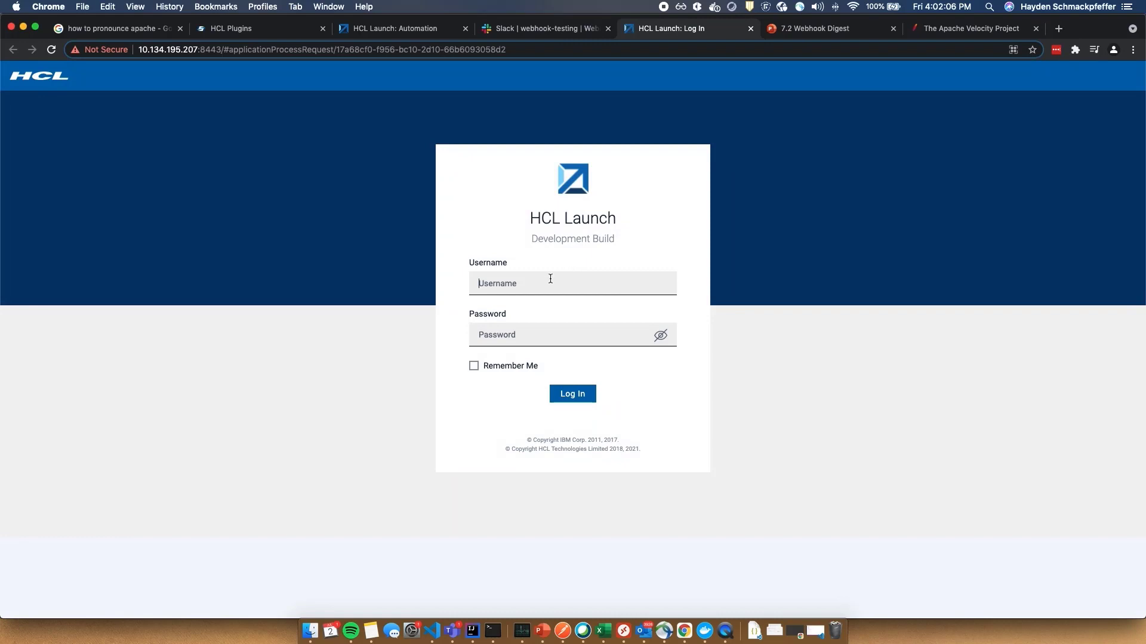
type("admin")
key("Tab")
type("admin")
key("Return")
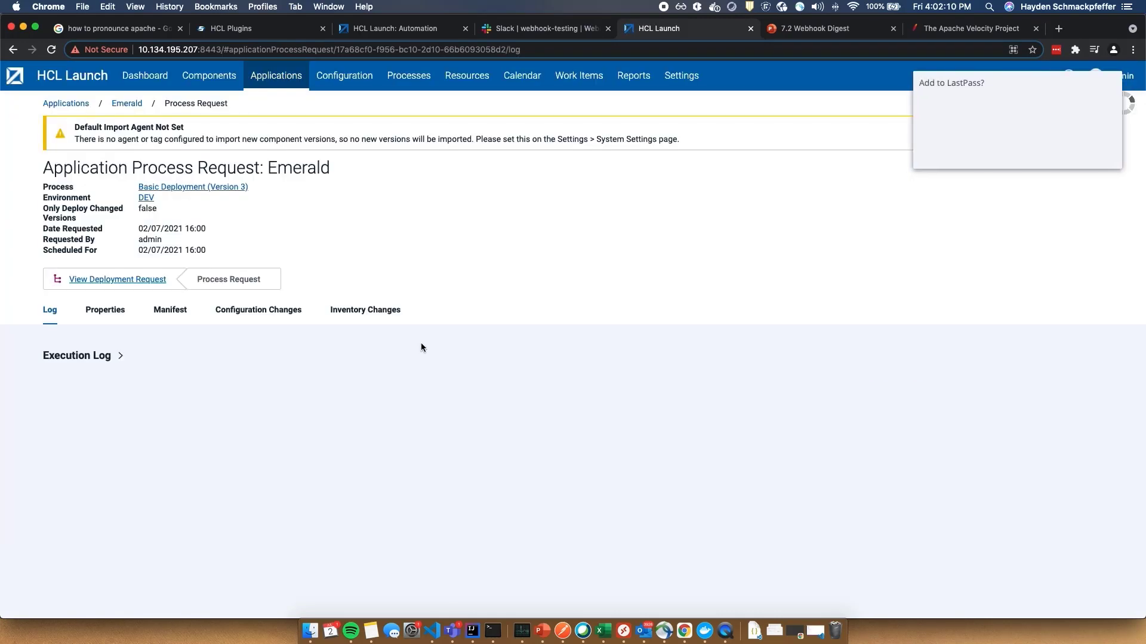
left_click(1059, 162)
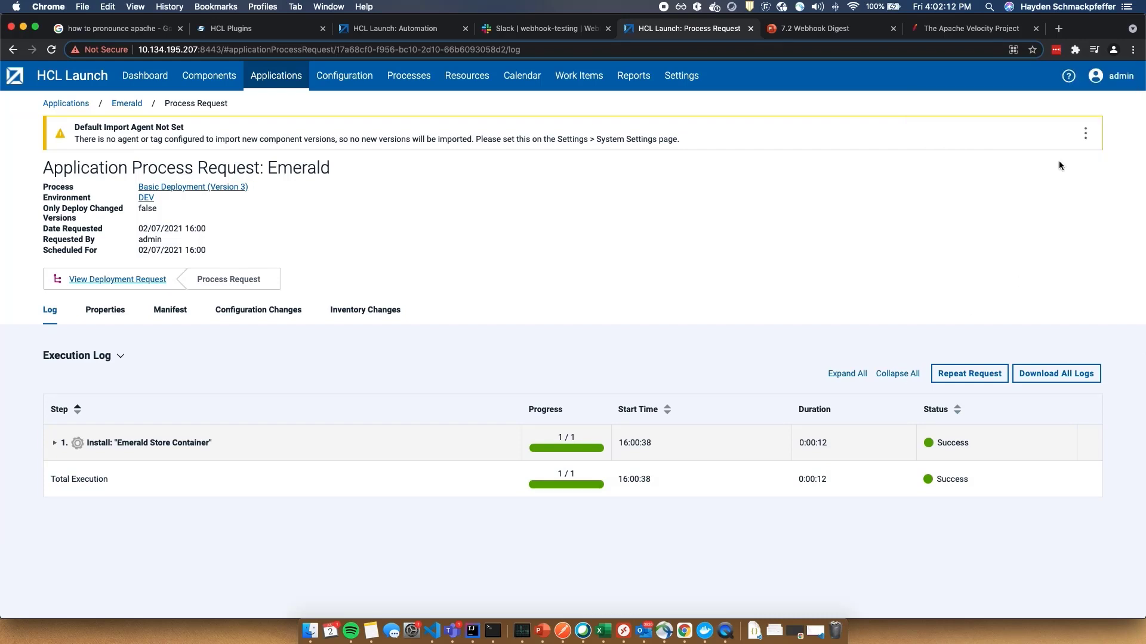